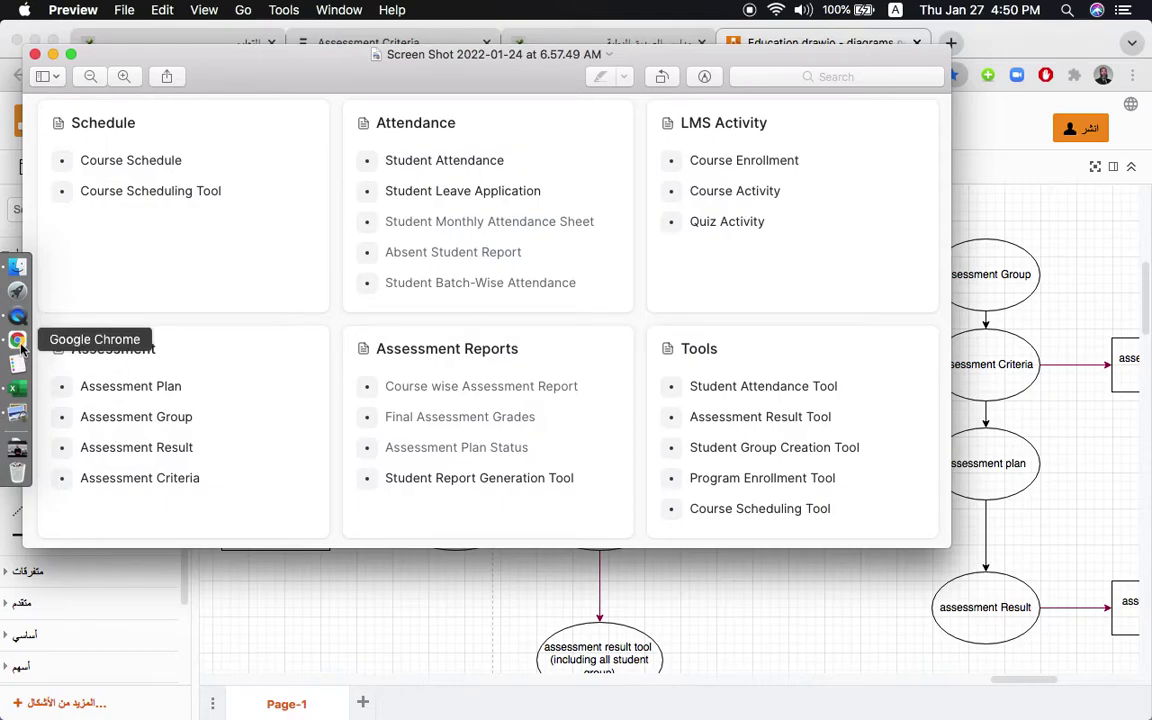
Switch to Chrome and examine the assessment group tree in the education module, expanding its Semester 2 branch.
{"action": "right_click", "coordinate": [18, 341]}
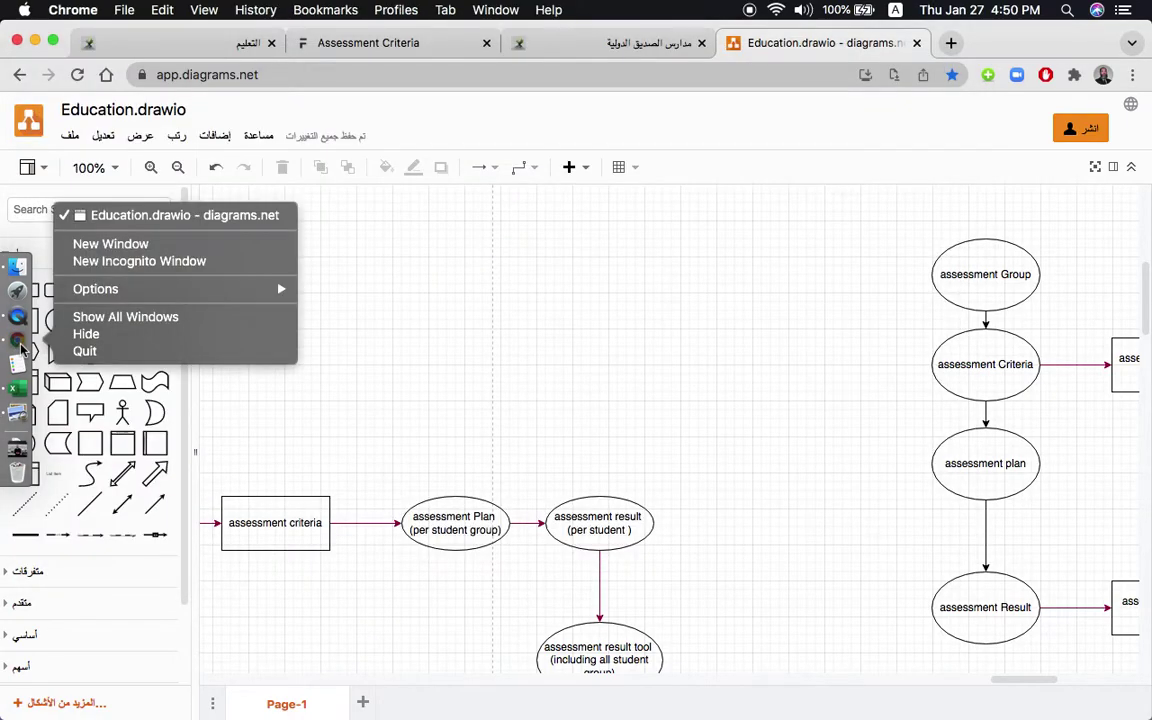
{"action": "left_click", "coordinate": [184, 50]}
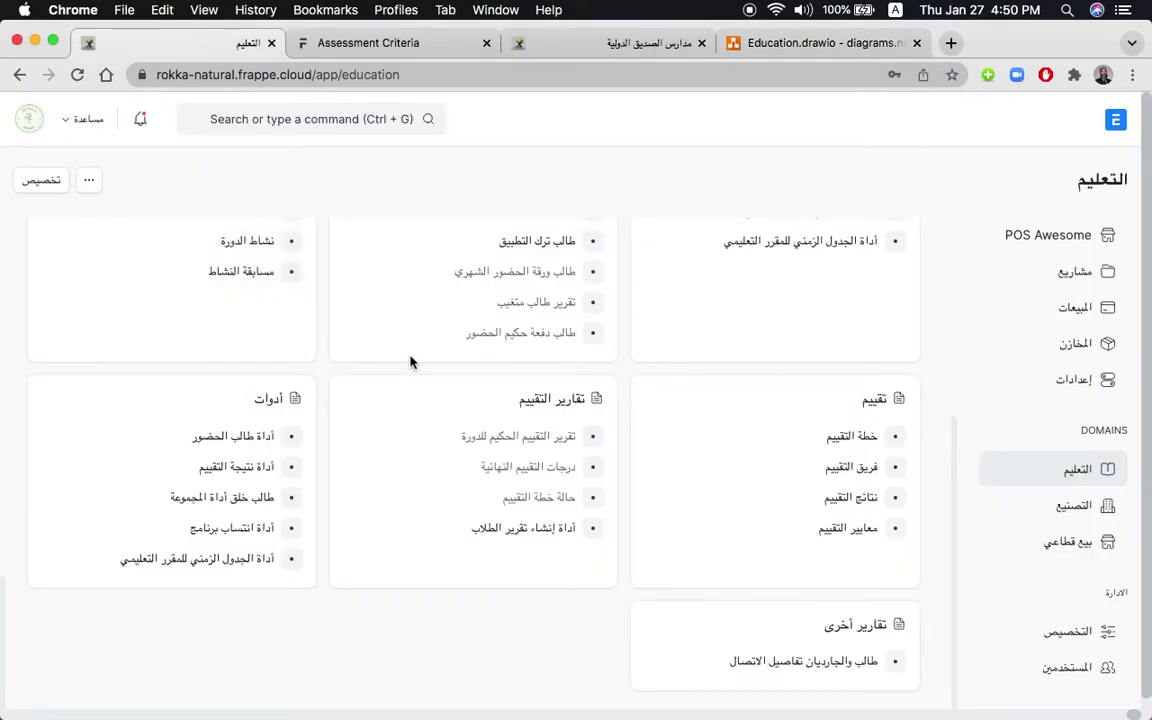
{"action": "left_click", "coordinate": [860, 472]}
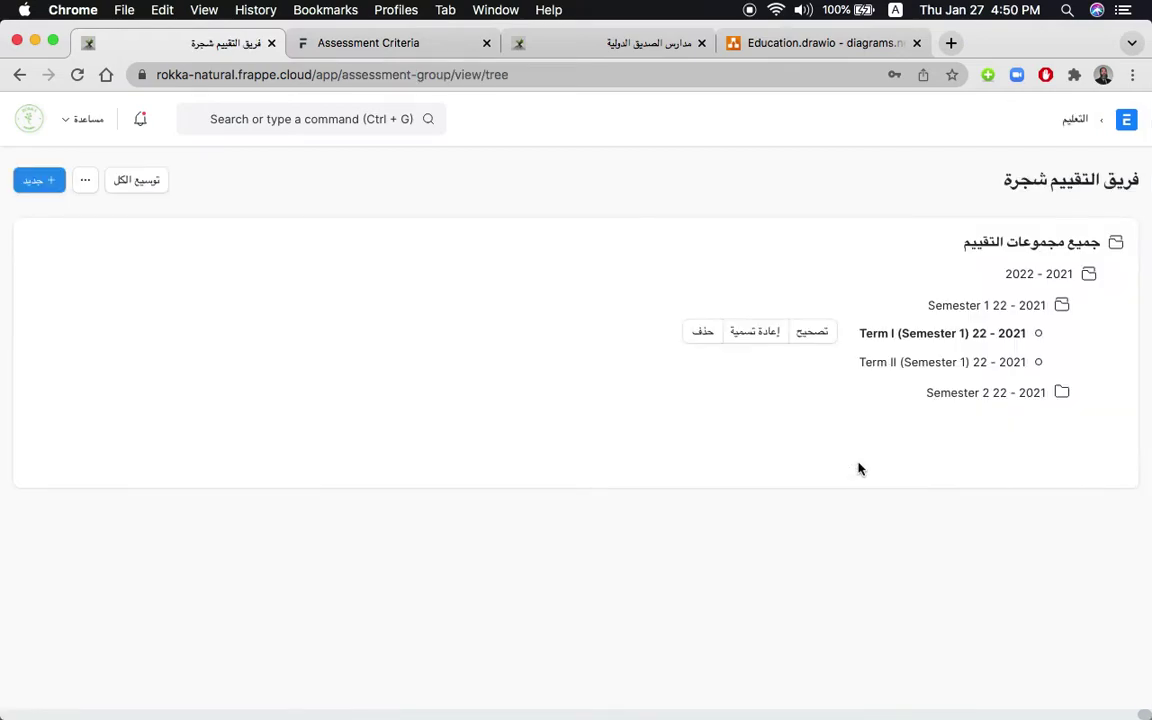
{"action": "left_click", "coordinate": [1044, 279]}
{"action": "left_click", "coordinate": [1047, 280]}
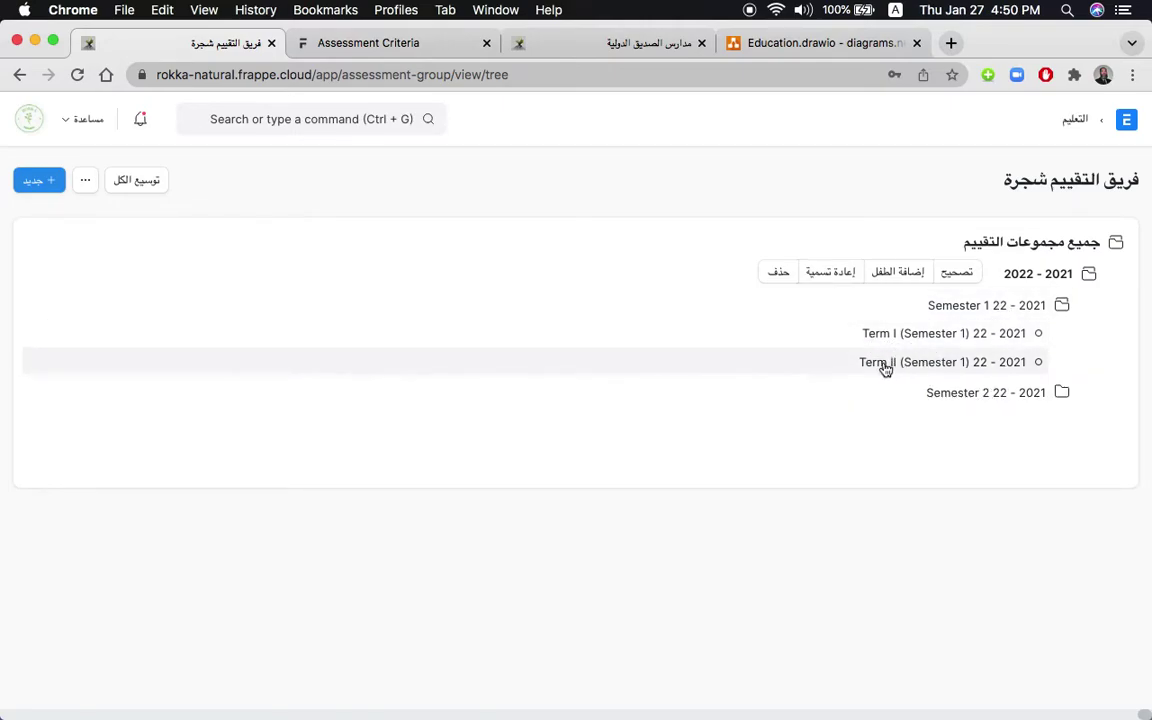
{"action": "left_click", "coordinate": [971, 391]}
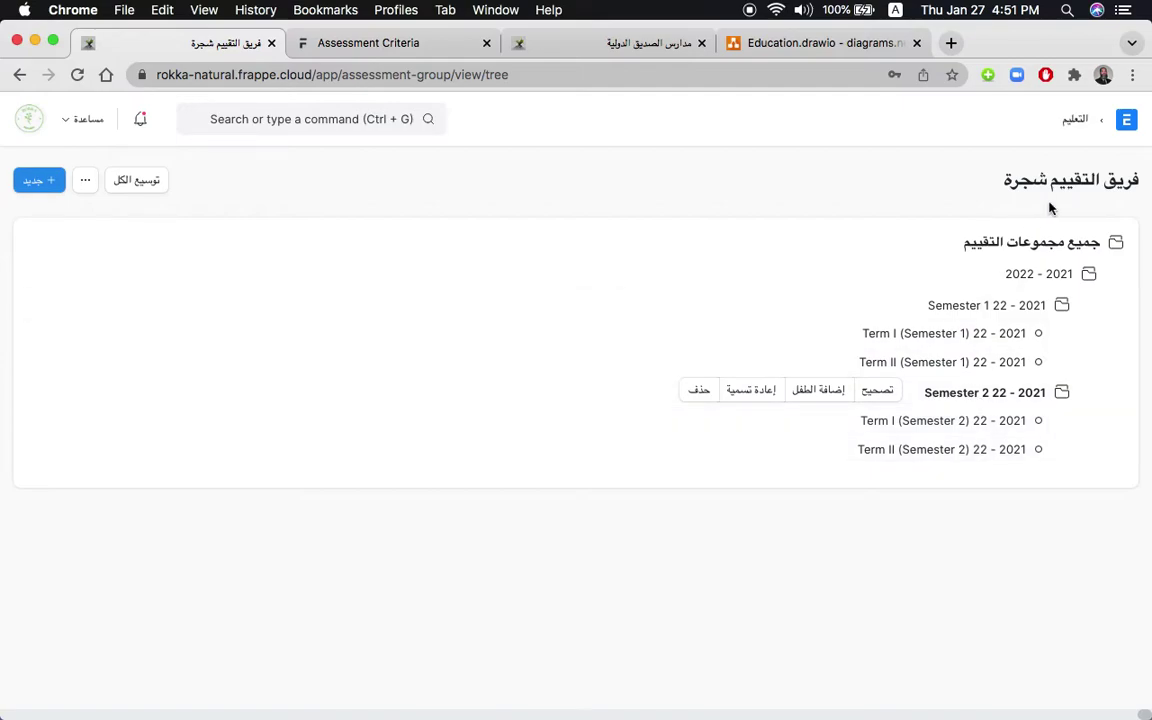
Check the Education.drawio assessment flow diagram, and view the assessment criteria list in the education module.
{"action": "left_click", "coordinate": [820, 45]}
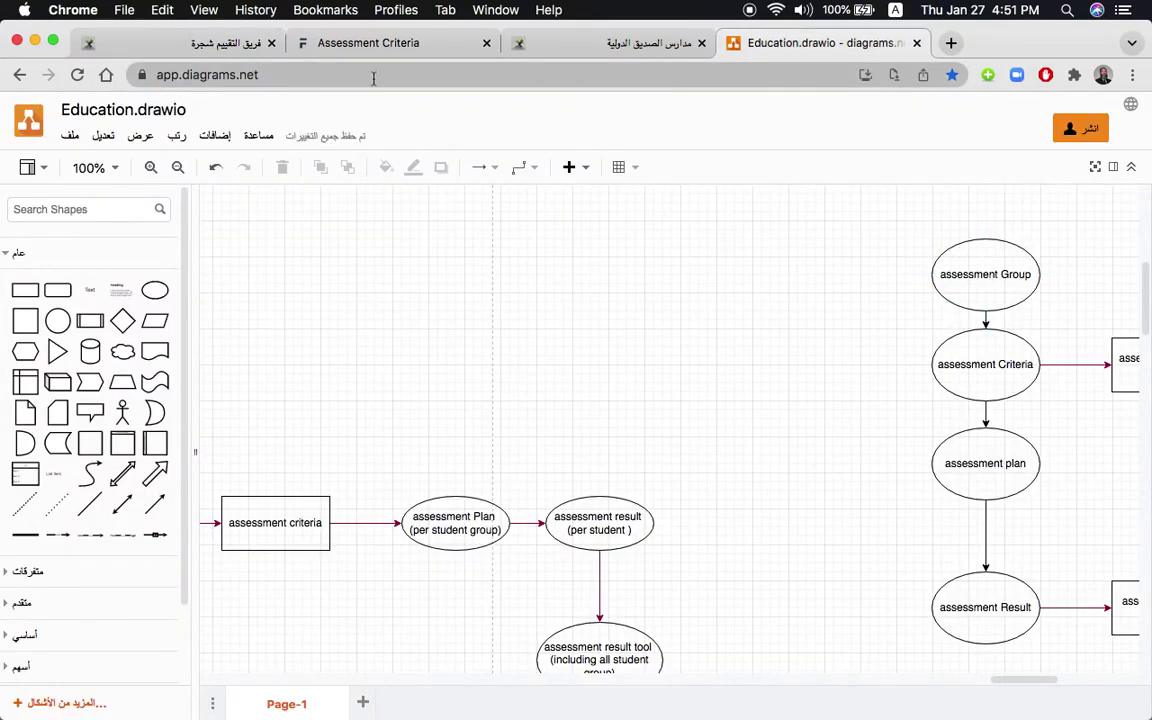
{"action": "left_click", "coordinate": [240, 44]}
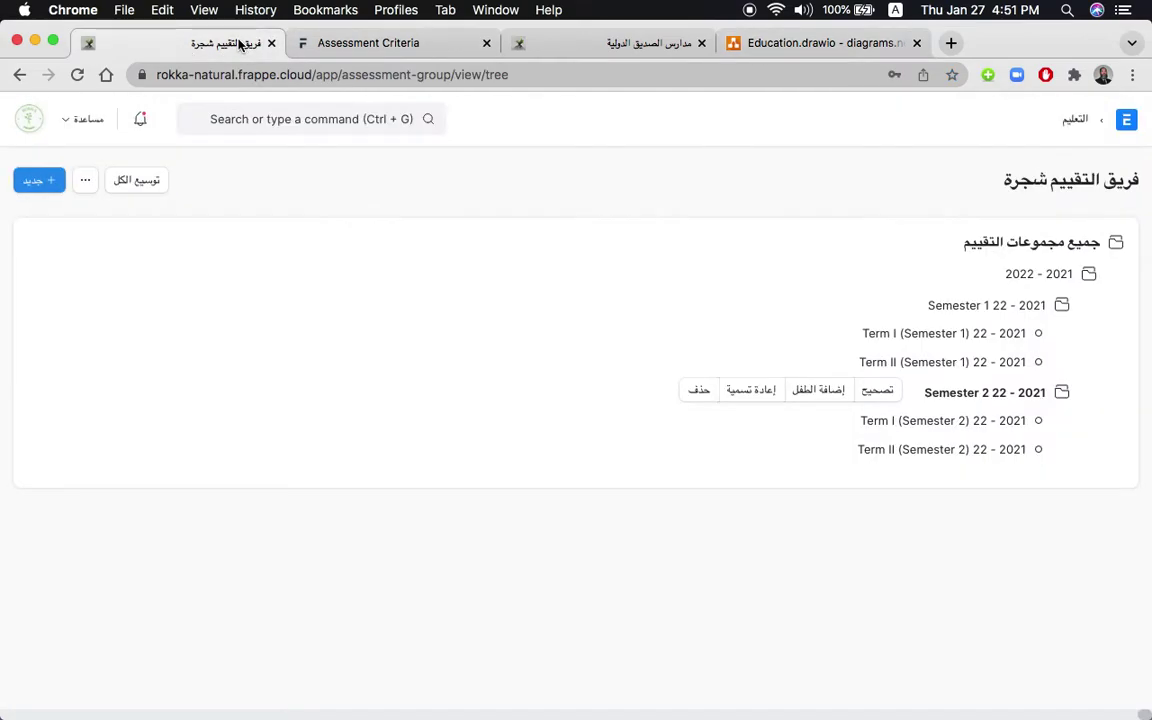
{"action": "left_click", "coordinate": [20, 76]}
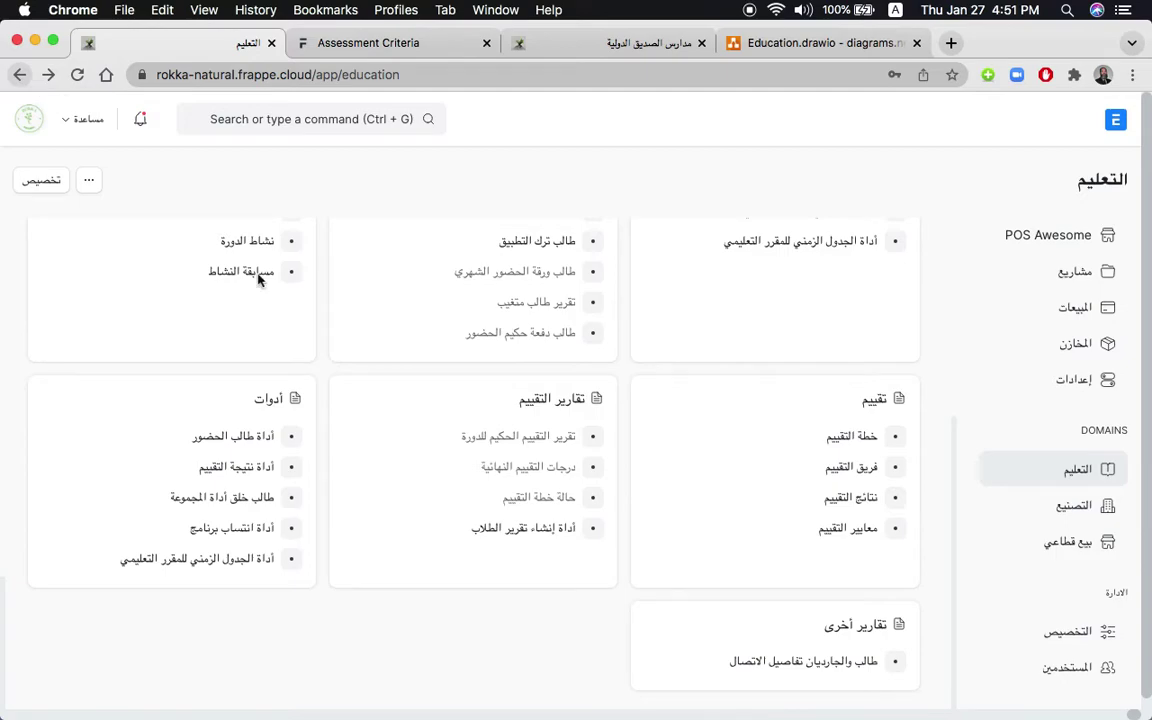
{"action": "left_click", "coordinate": [843, 535]}
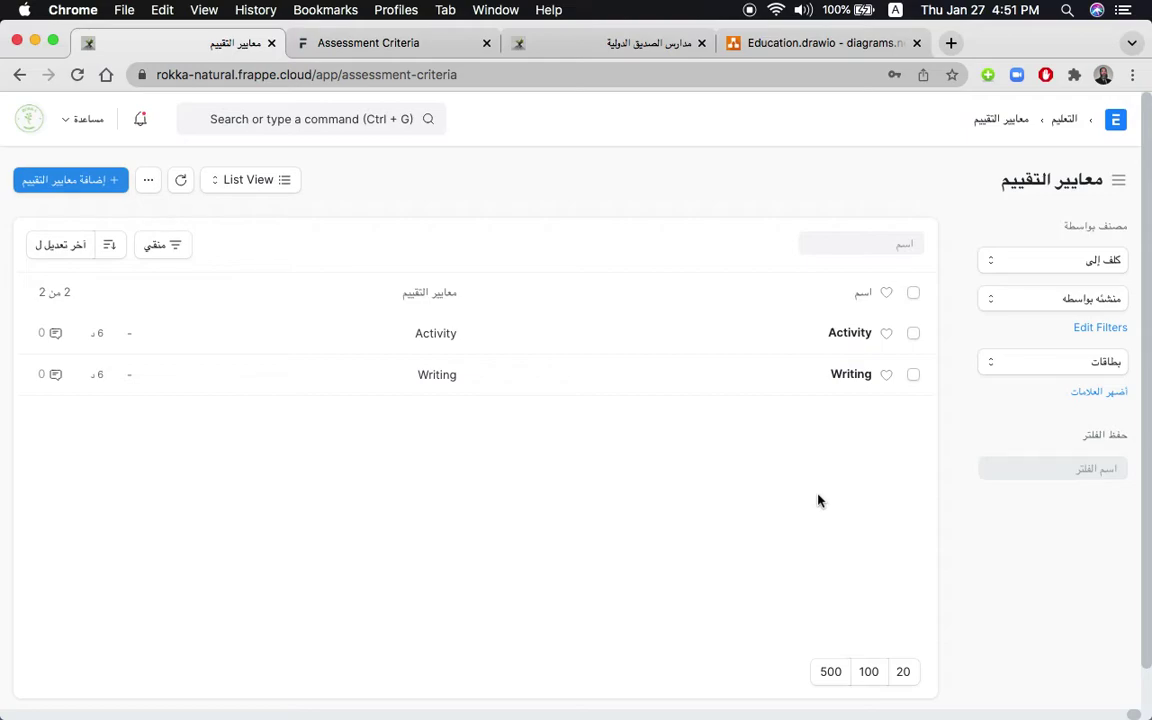
Return to the education module and start a new assessment plan.
{"action": "left_click", "coordinate": [1064, 120]}
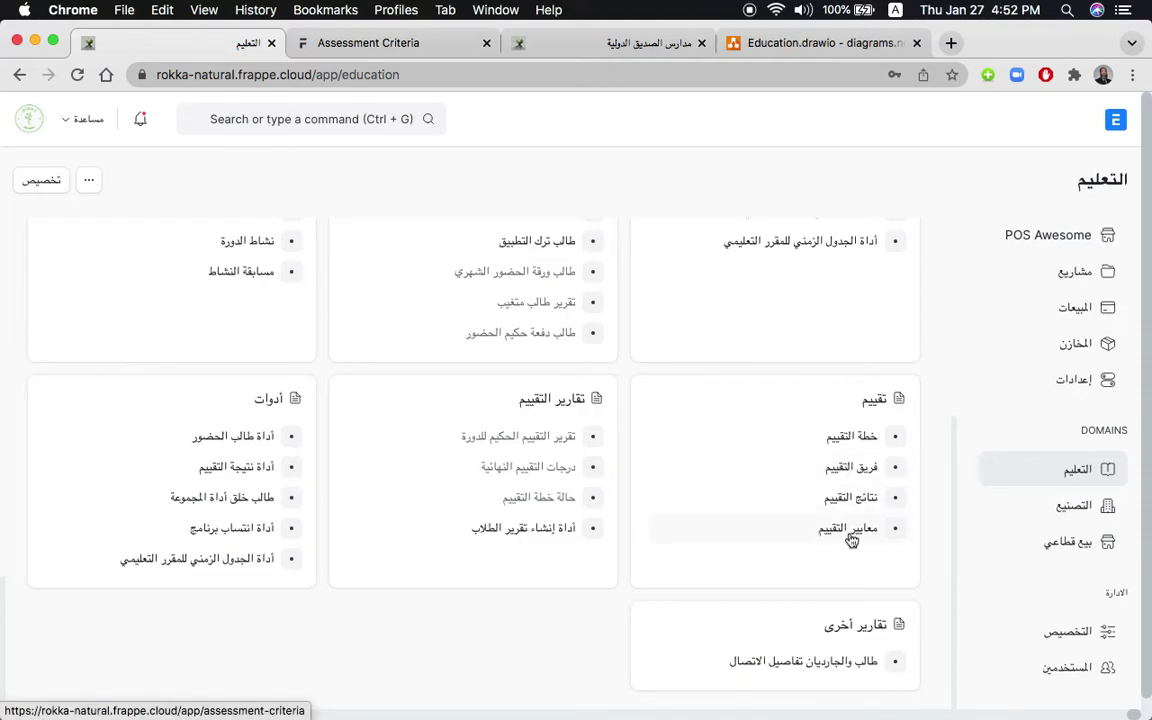
{"action": "left_click", "coordinate": [853, 440]}
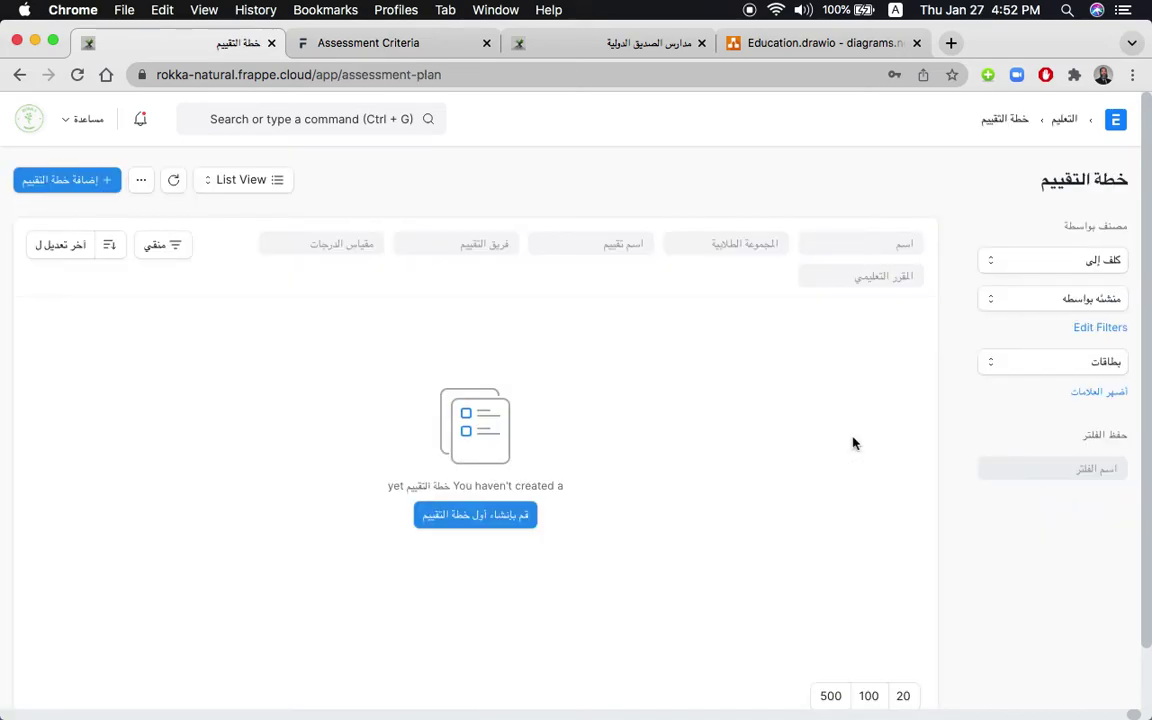
{"action": "left_click", "coordinate": [464, 518]}
Examine the new assessment plan's student group, room, examiner, supervisor, start time and end time fields without filling them in.
{"action": "left_click", "coordinate": [591, 276]}
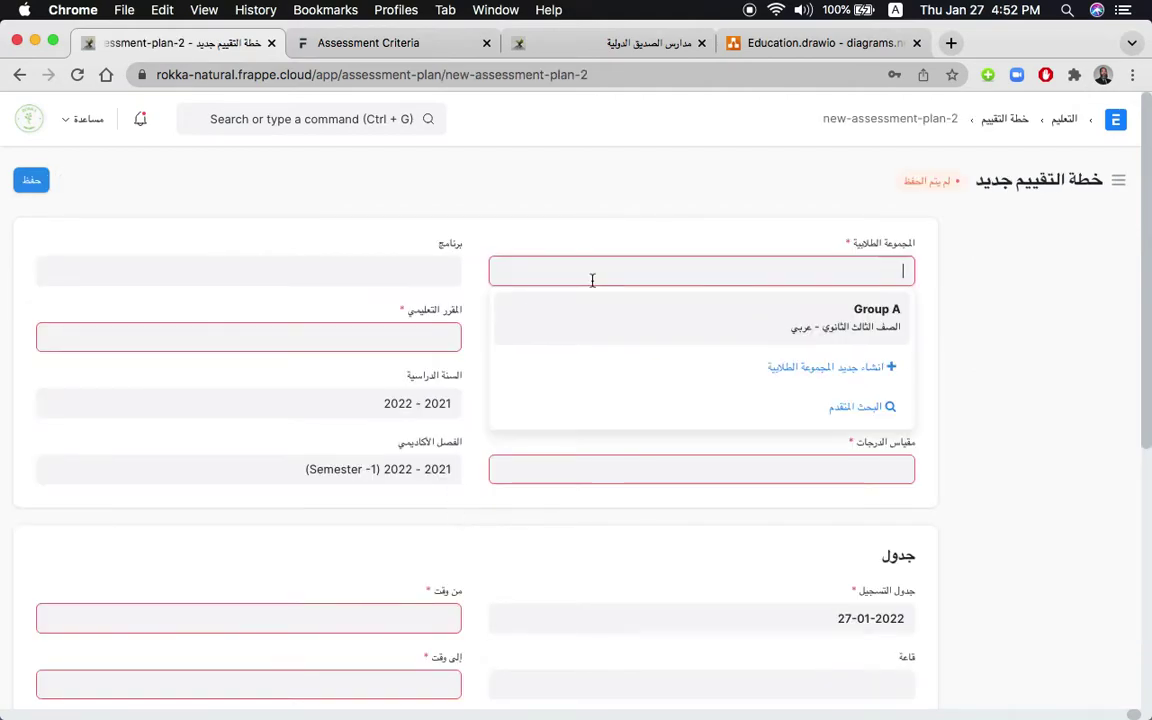
{"action": "left_click", "coordinate": [766, 239]}
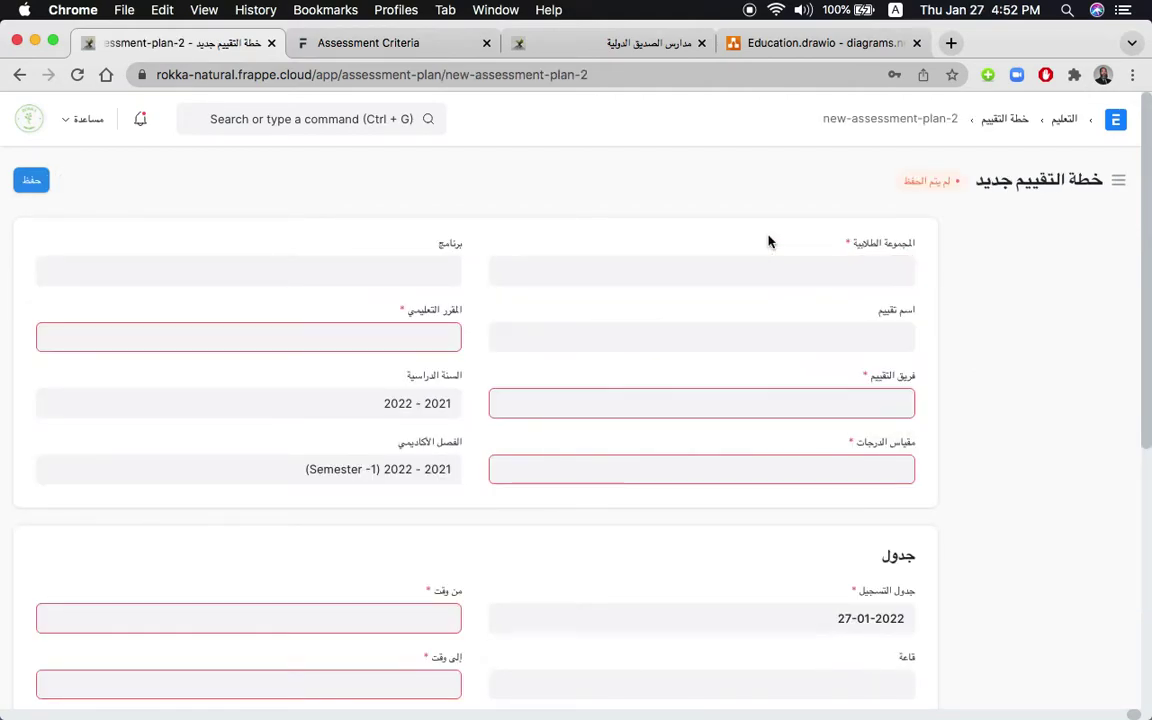
{"action": "left_click", "coordinate": [793, 281]}
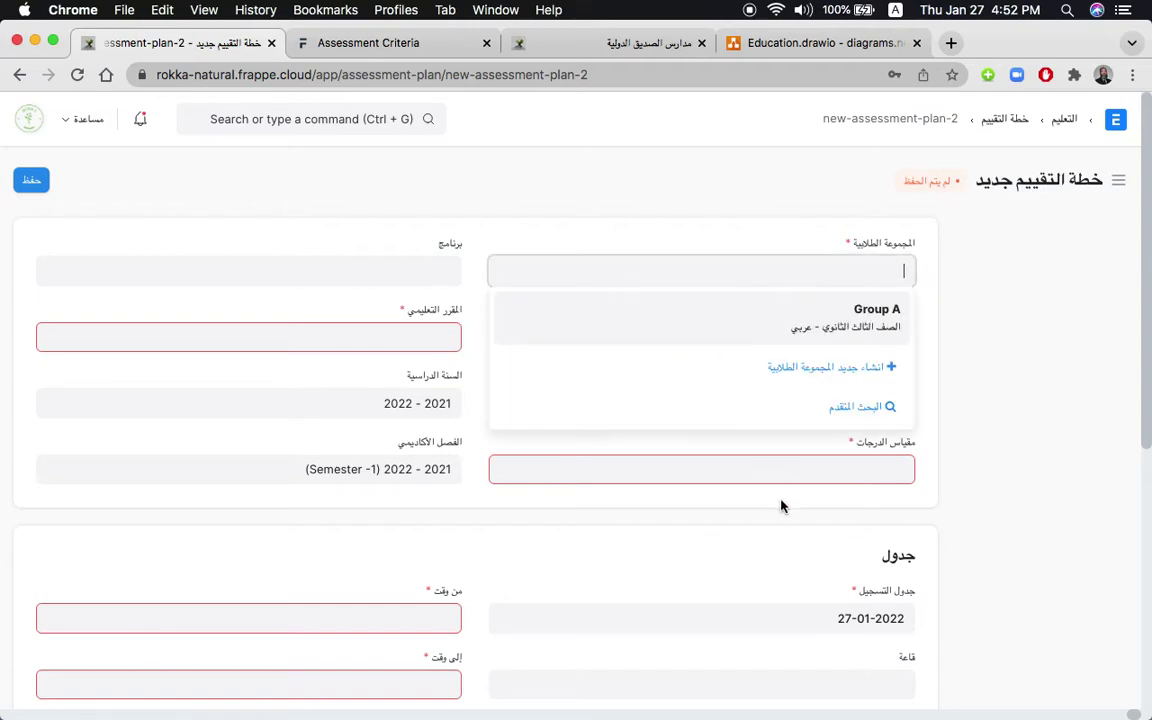
{"action": "scroll", "coordinate": [782, 506], "scroll_direction": "down", "scroll_amount": 3}
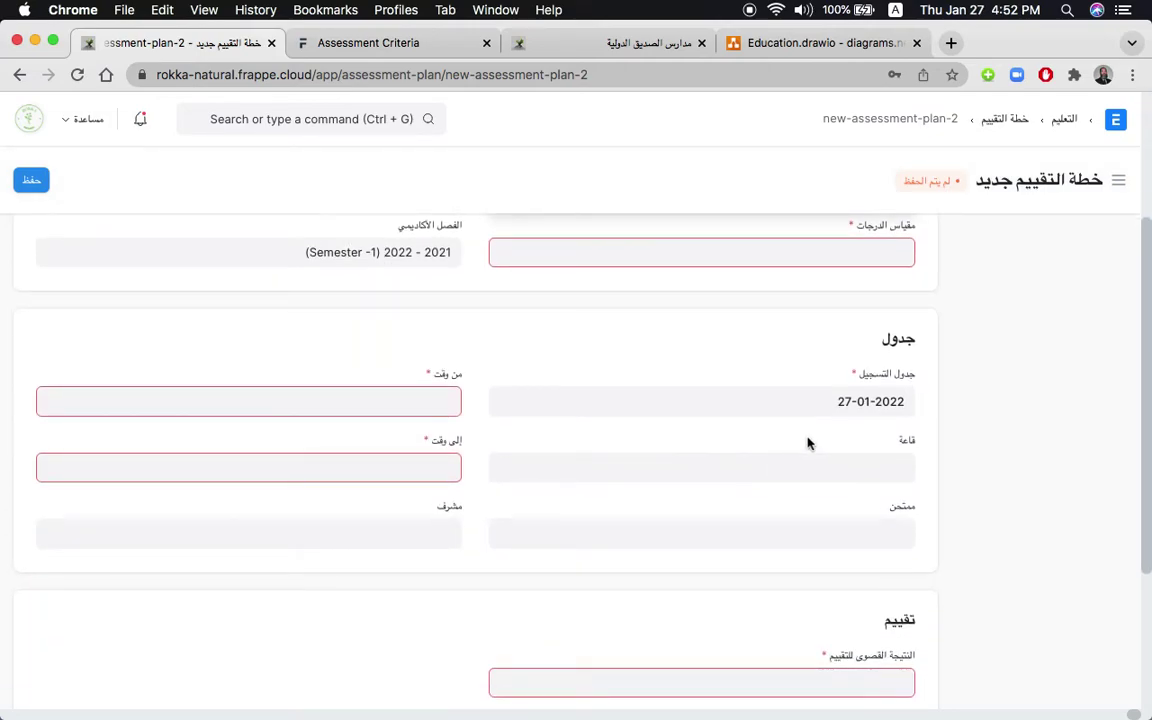
{"action": "left_click", "coordinate": [874, 473]}
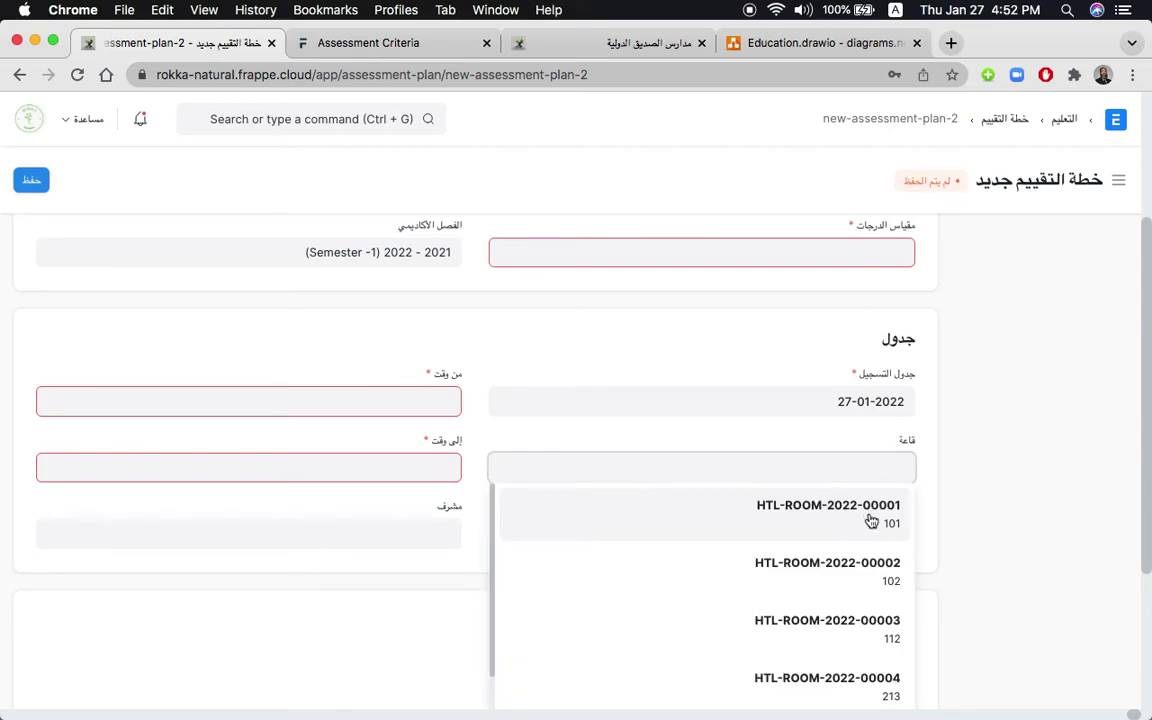
{"action": "left_click", "coordinate": [977, 491]}
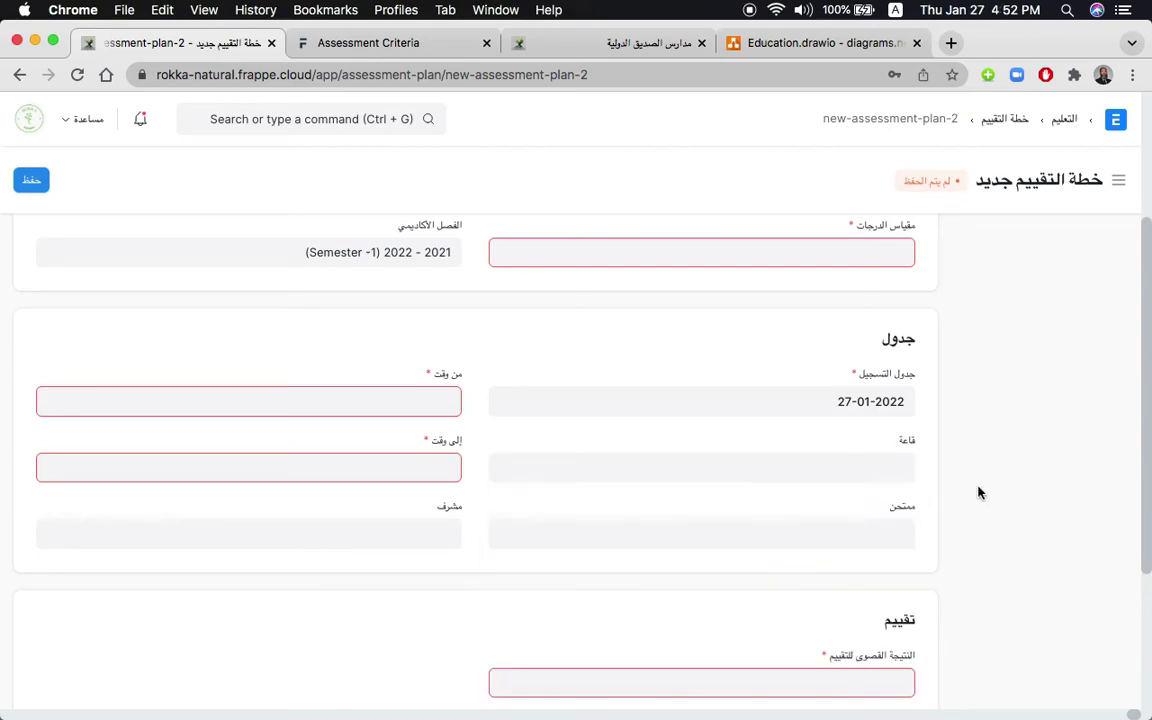
{"action": "left_click", "coordinate": [822, 538]}
{"action": "left_click", "coordinate": [452, 533]}
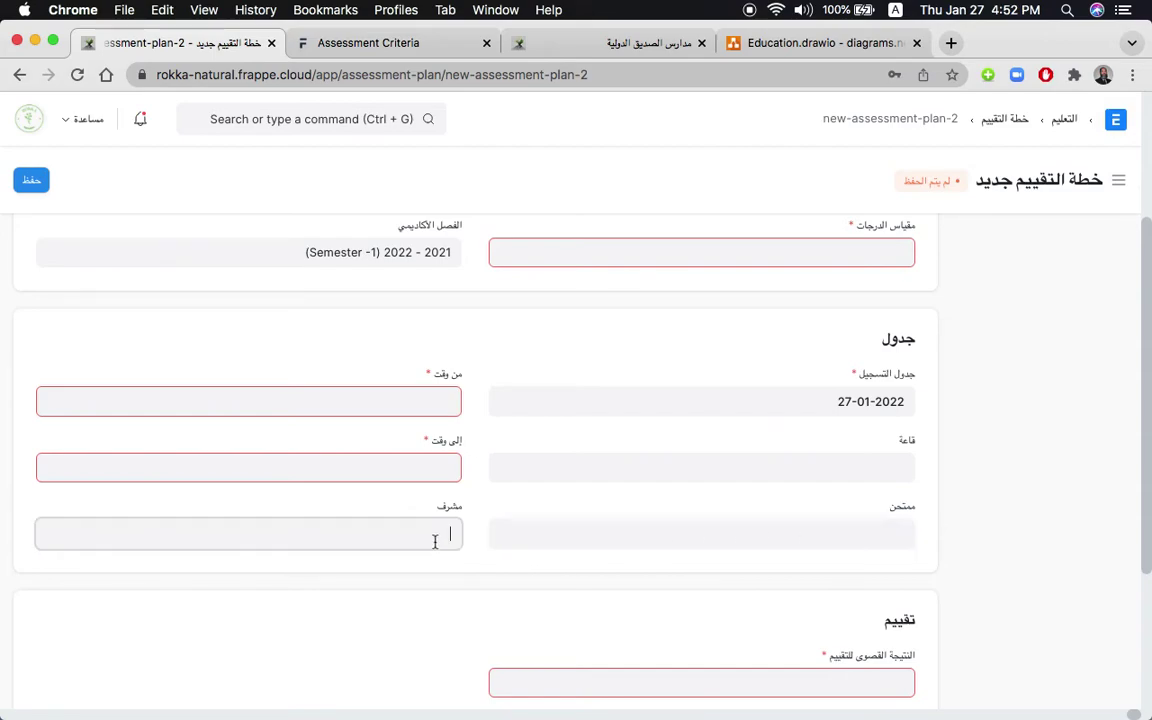
{"action": "left_click", "coordinate": [444, 401]}
{"action": "left_click", "coordinate": [442, 468]}
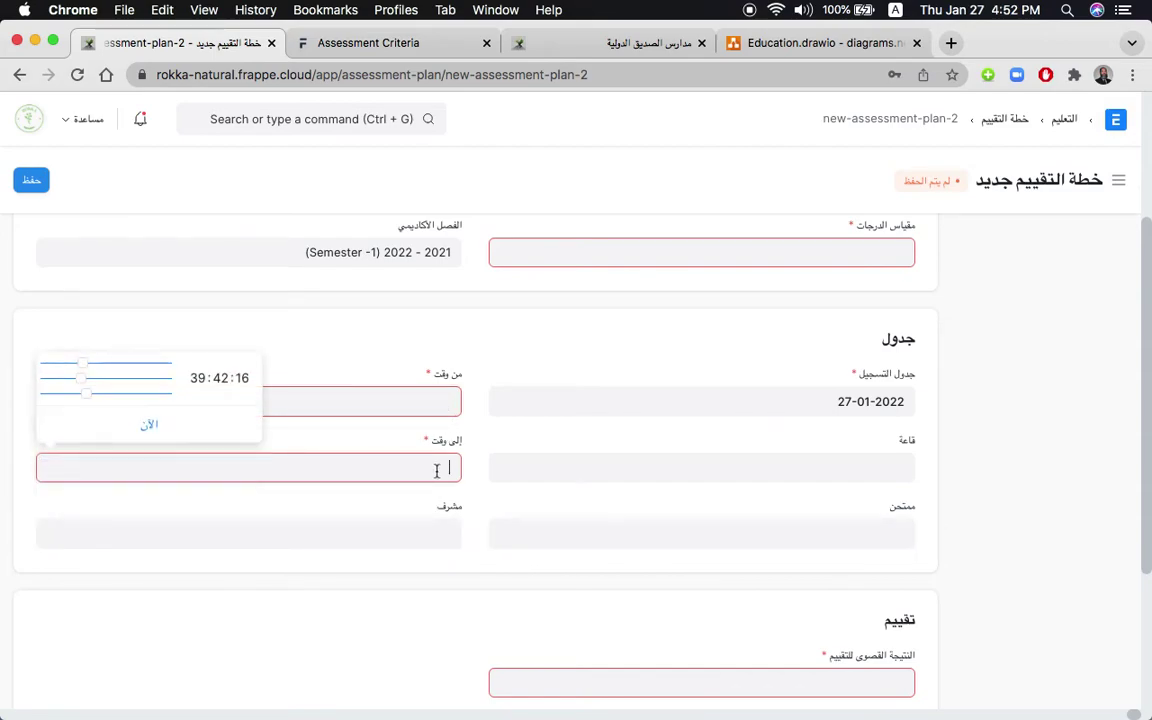
{"action": "scroll", "coordinate": [566, 380], "scroll_direction": "up", "scroll_amount": 5}
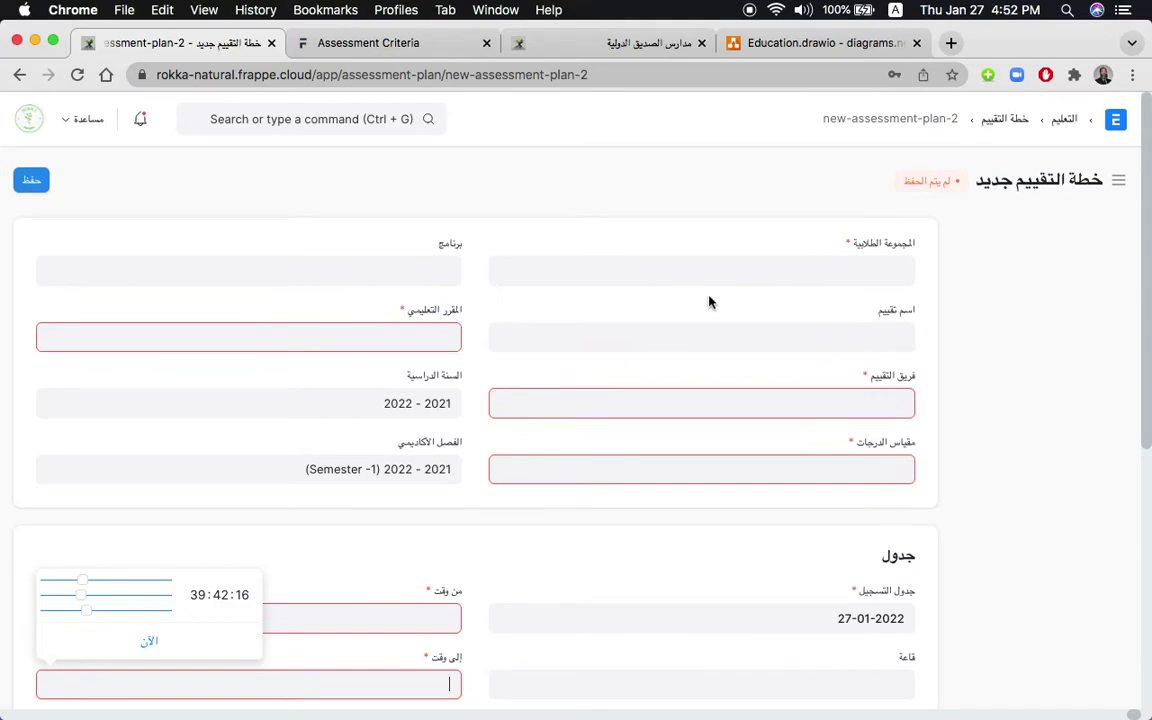
{"action": "left_click", "coordinate": [831, 275]}
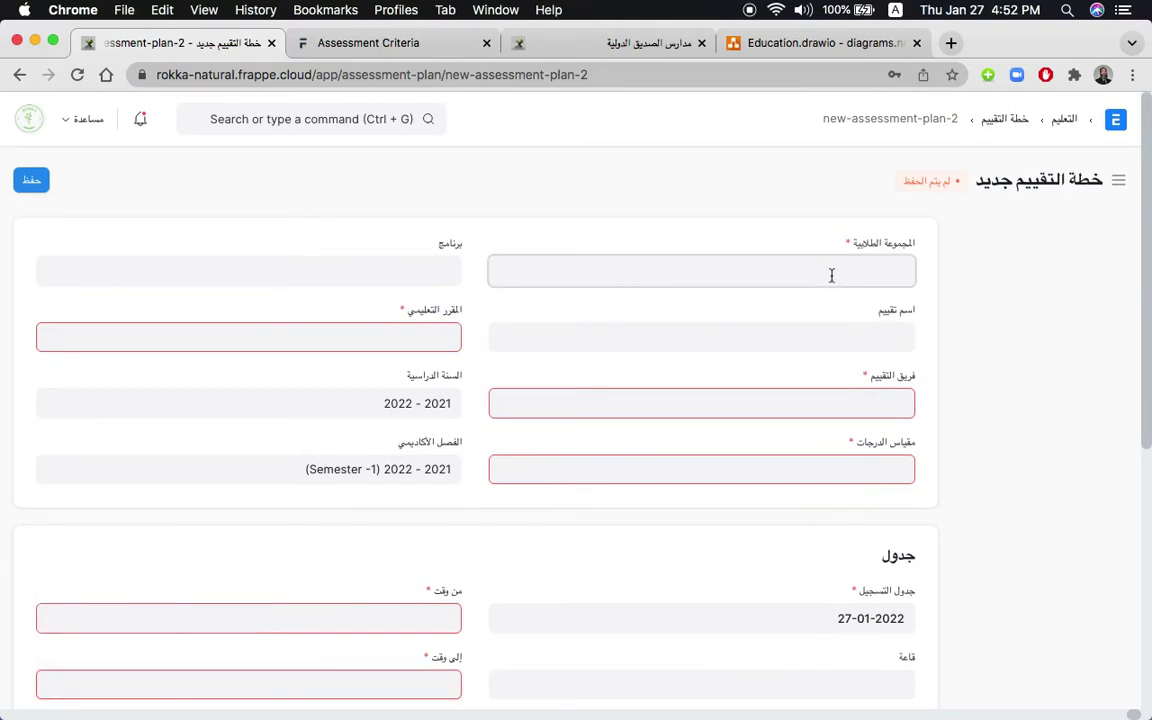
Try to choose a course for the assessment plan while its program is still empty.
{"action": "left_click", "coordinate": [426, 334]}
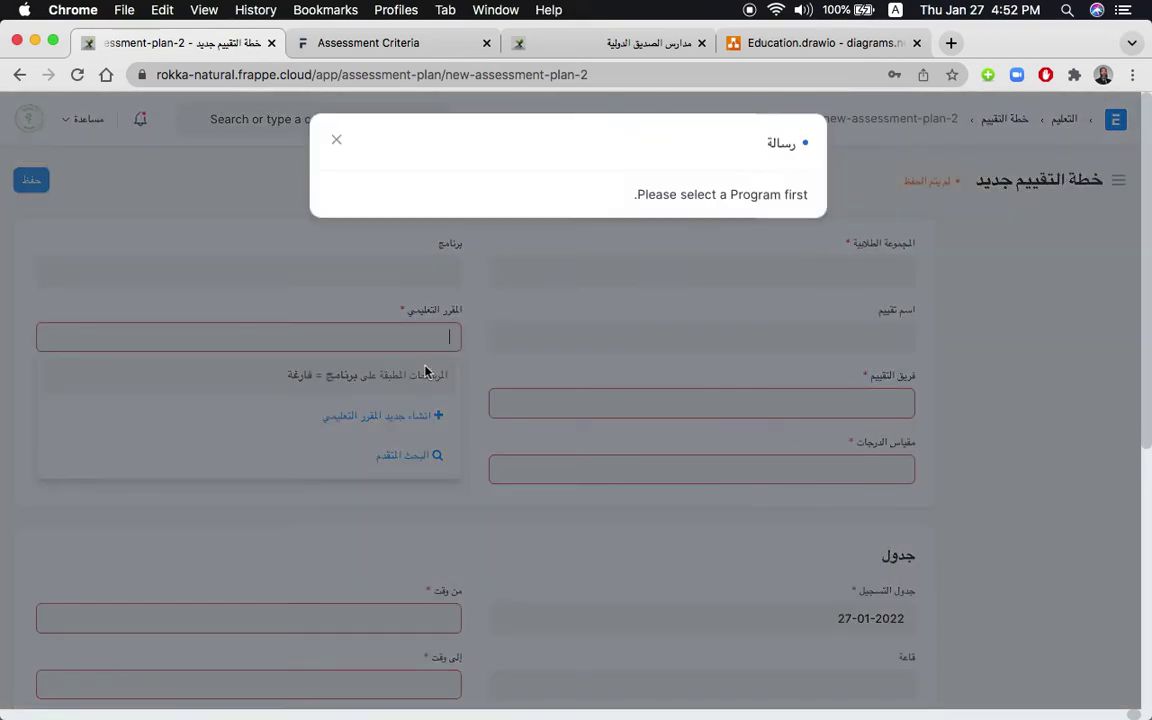
{"action": "left_click", "coordinate": [341, 143]}
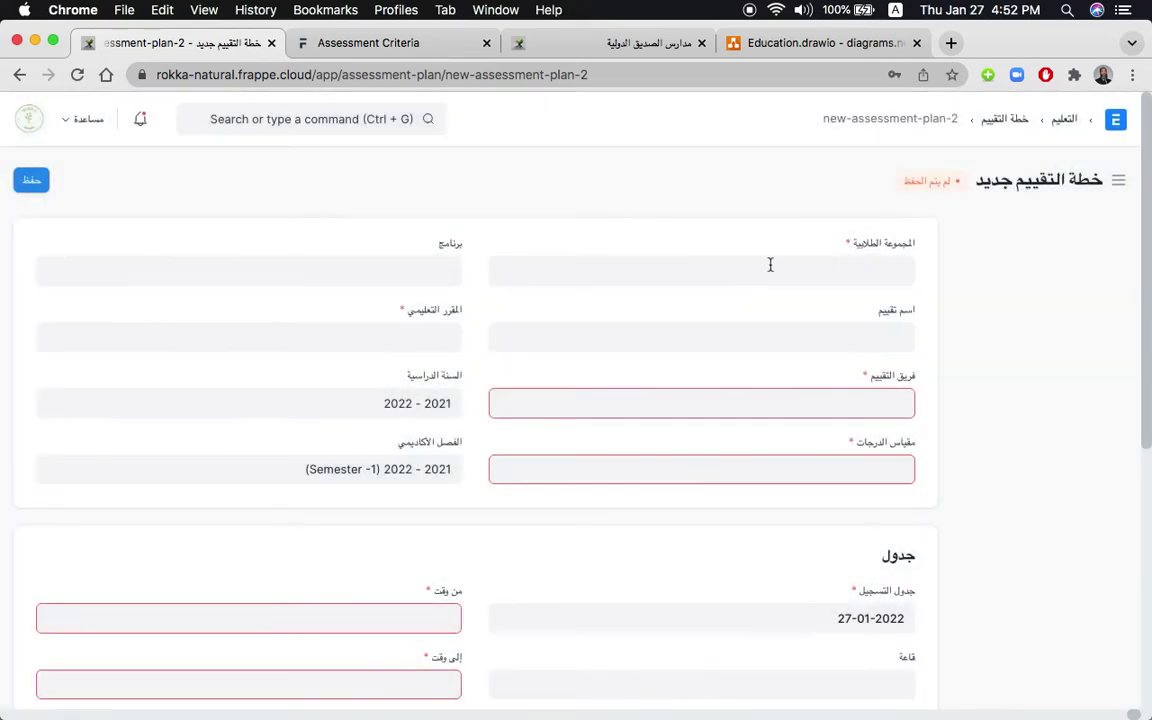
{"action": "left_click", "coordinate": [419, 326]}
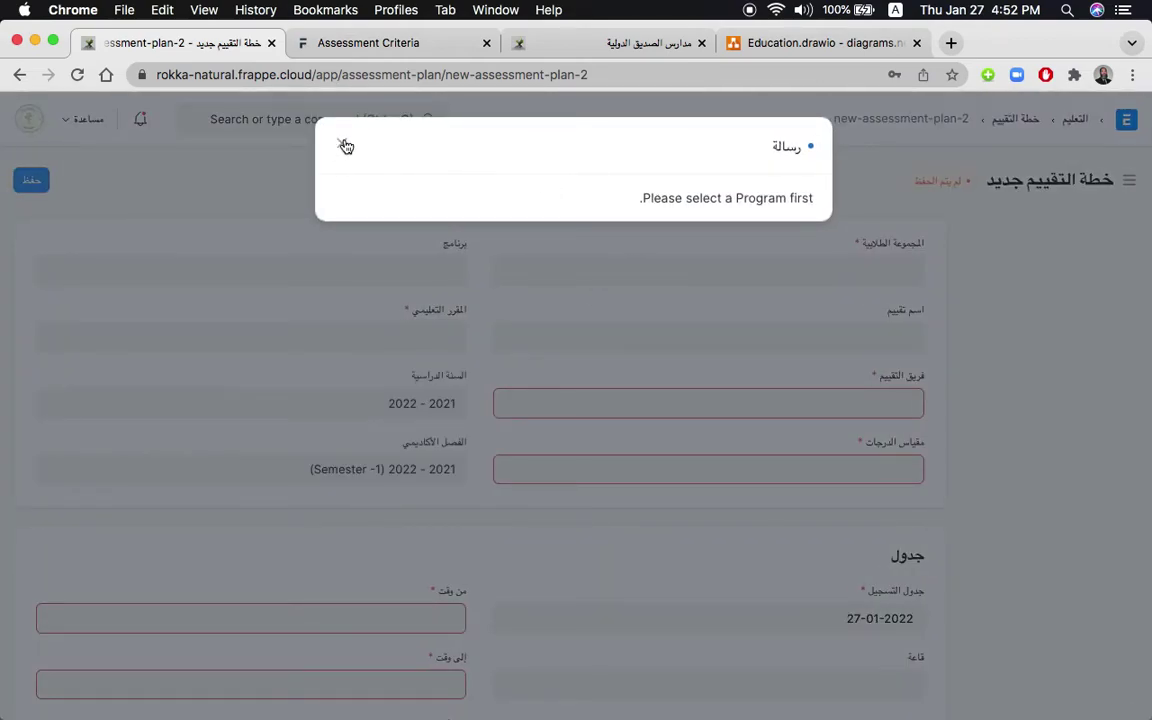
{"action": "left_click", "coordinate": [345, 147]}
Set the assessment plan's program to "الصف الثالث الثانوي - عربي" and its course to "اللغة العربية".
{"action": "left_click", "coordinate": [427, 267]}
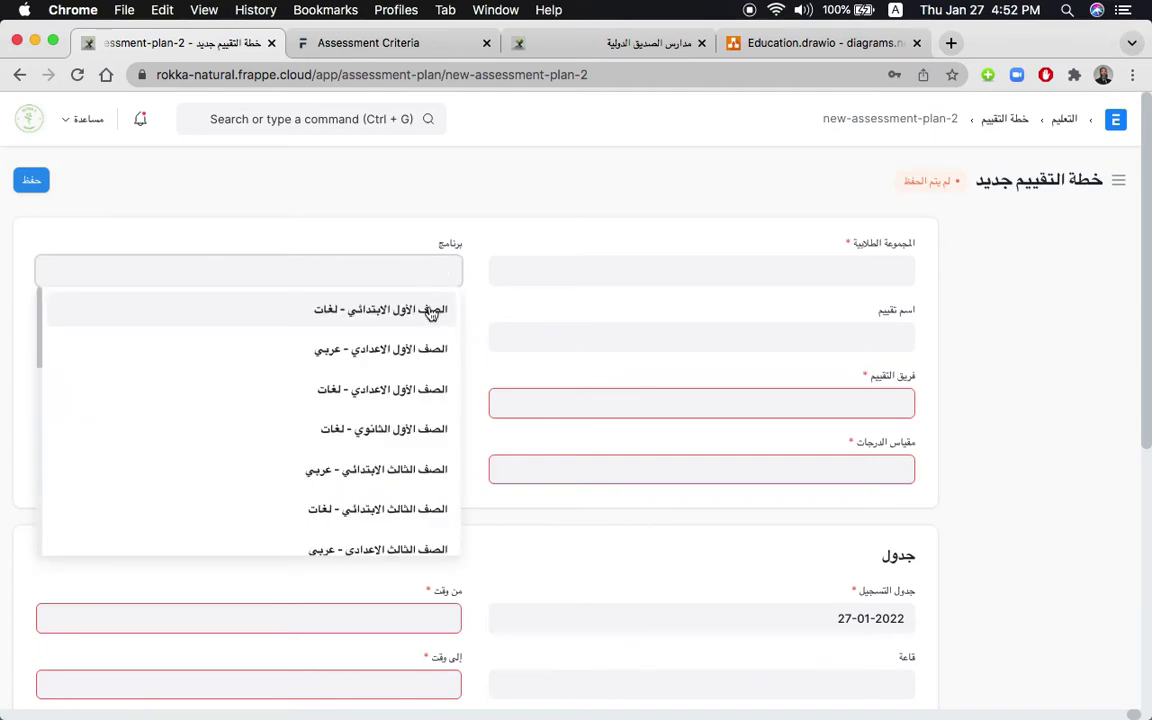
{"action": "scroll", "coordinate": [418, 390], "scroll_direction": "down", "scroll_amount": 3}
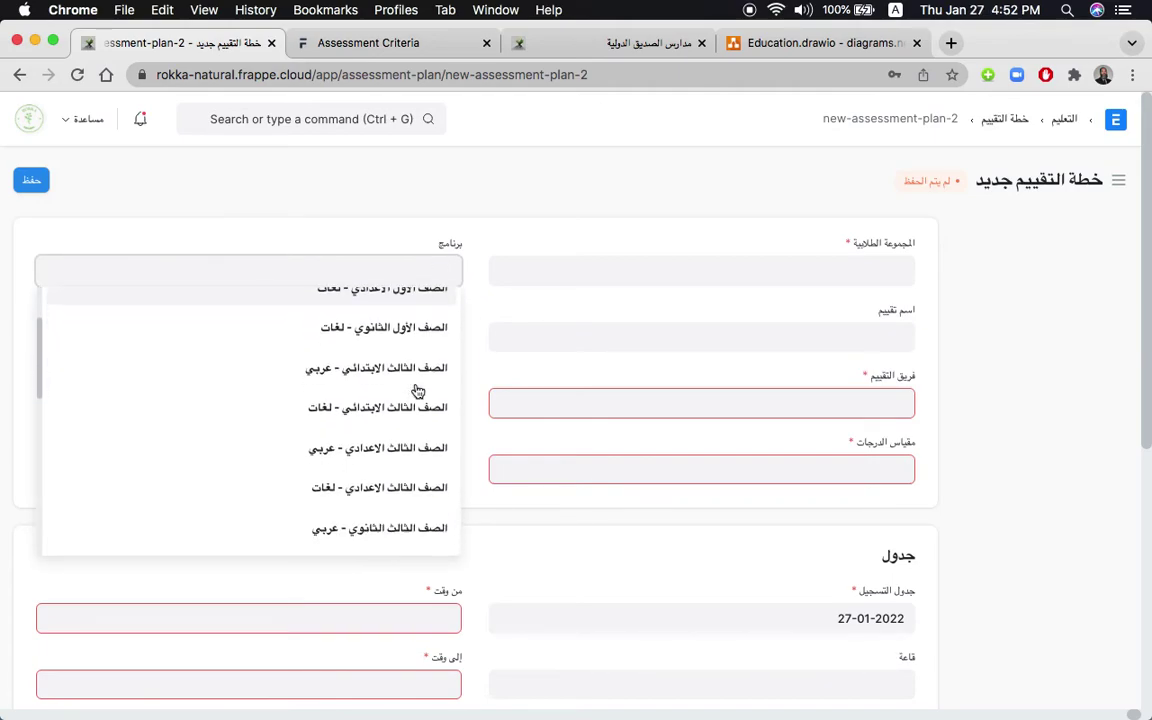
{"action": "scroll", "coordinate": [418, 390], "scroll_direction": "down", "scroll_amount": 1}
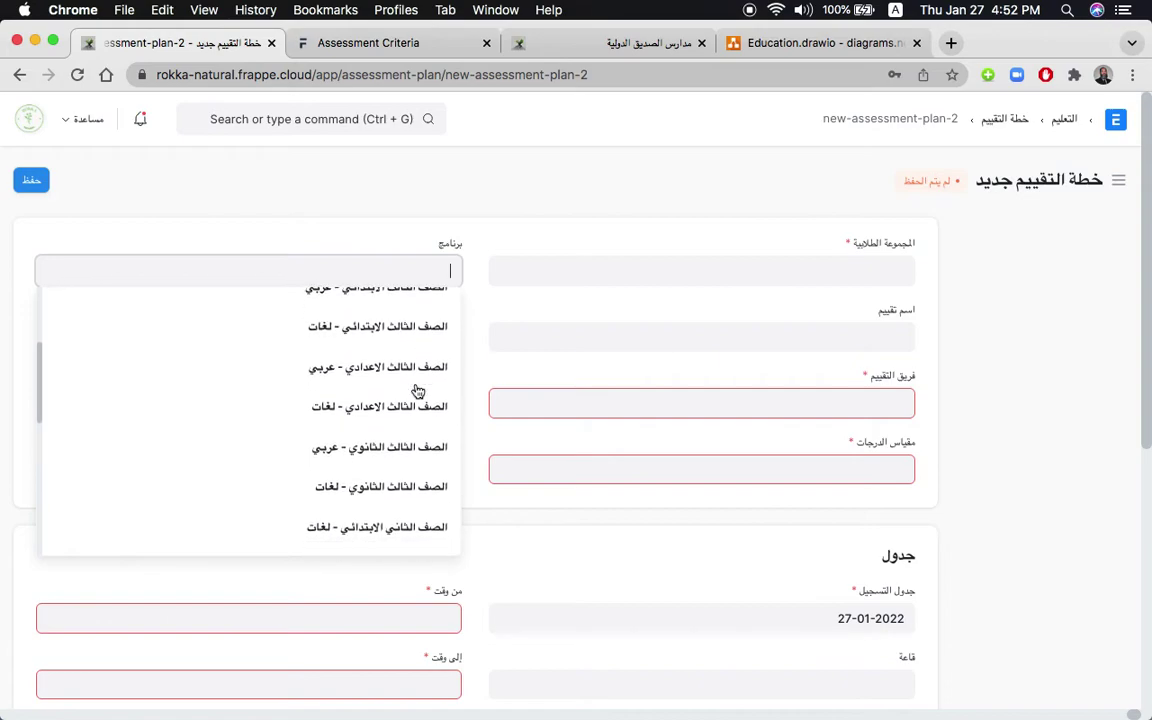
{"action": "left_click", "coordinate": [410, 454]}
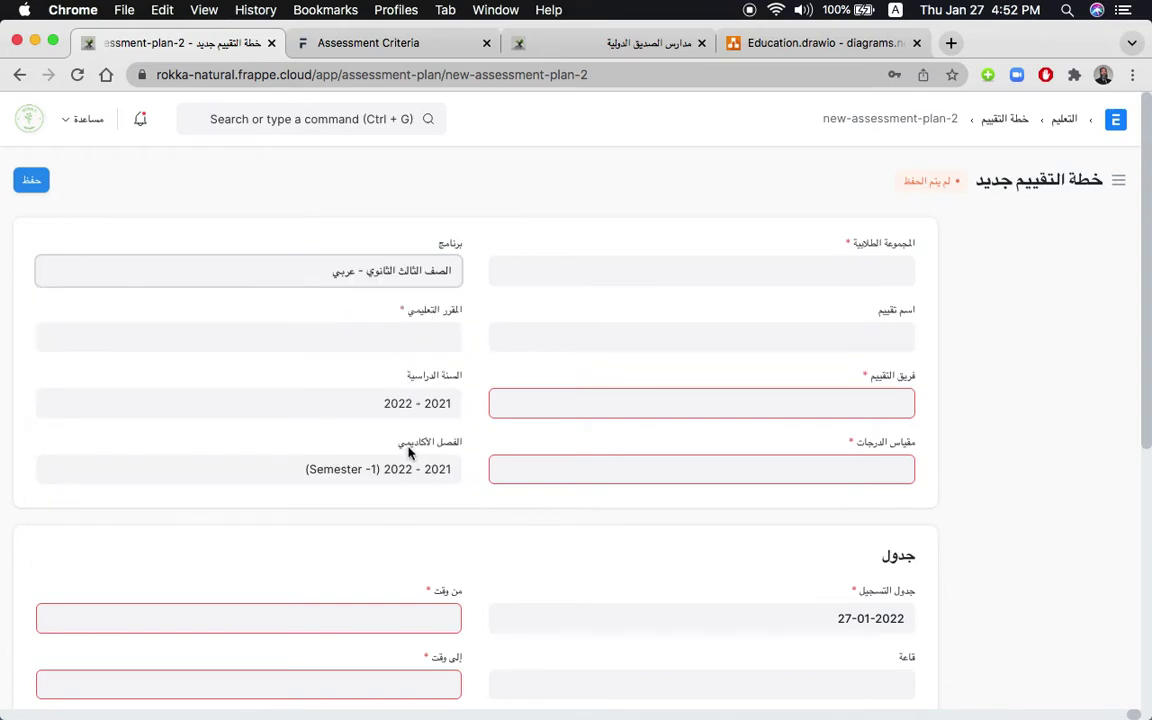
{"action": "left_click", "coordinate": [446, 334]}
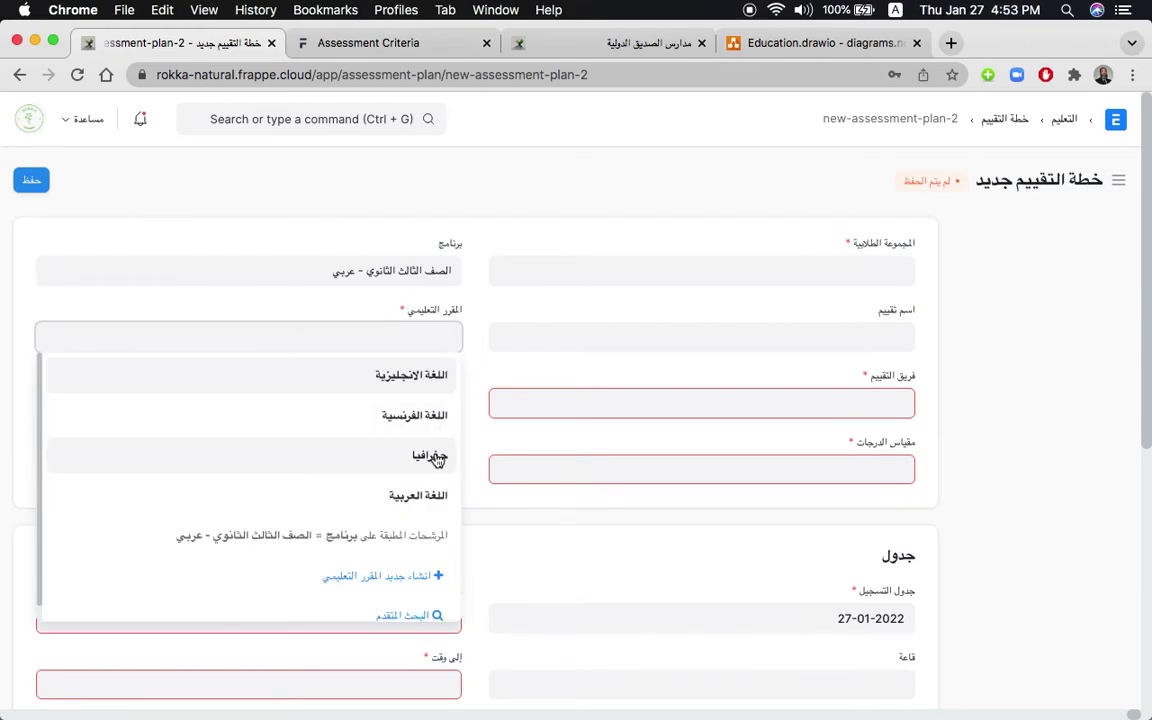
{"action": "left_click", "coordinate": [424, 495]}
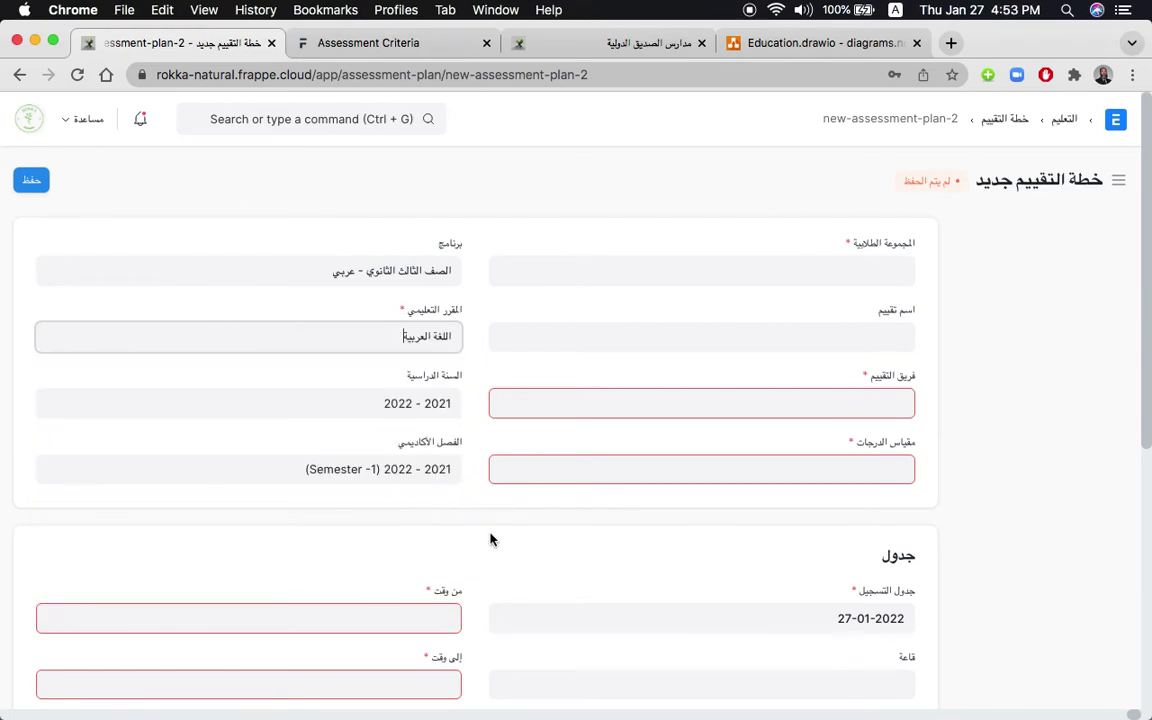
Set the first assessment criterion to Writing and add a second row to the criteria table.
{"action": "scroll", "coordinate": [488, 537], "scroll_direction": "down", "scroll_amount": 5}
{"action": "scroll", "coordinate": [490, 540], "scroll_direction": "down", "scroll_amount": 2}
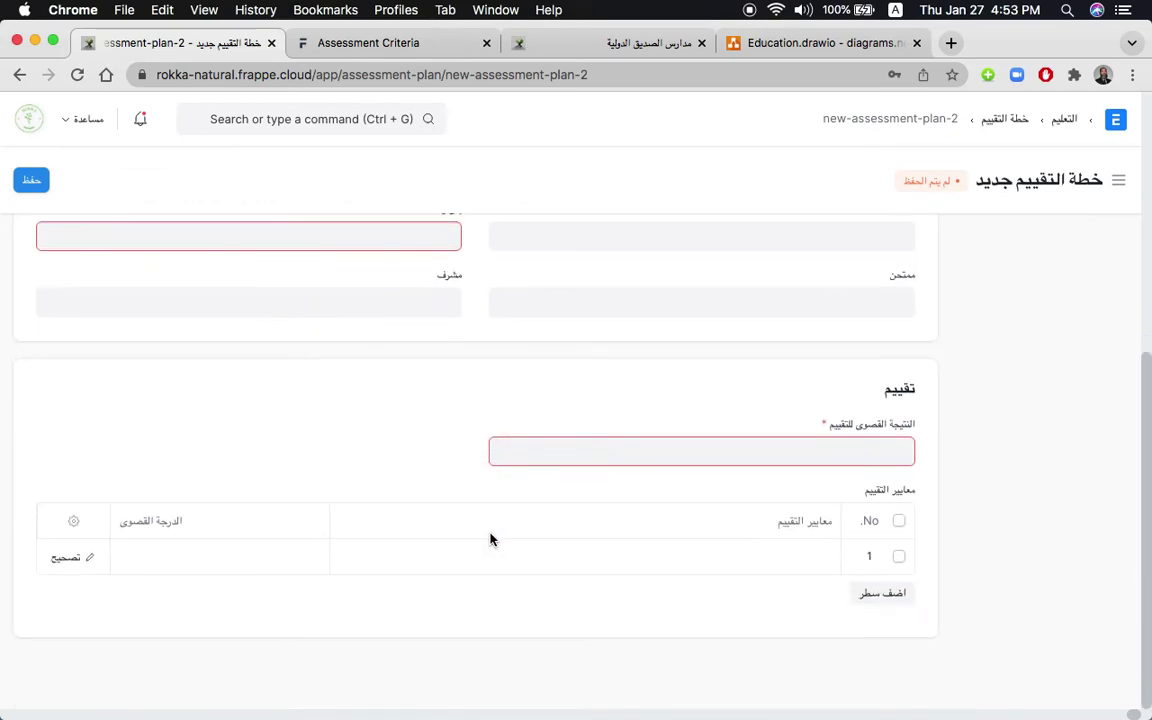
{"action": "left_click", "coordinate": [650, 559]}
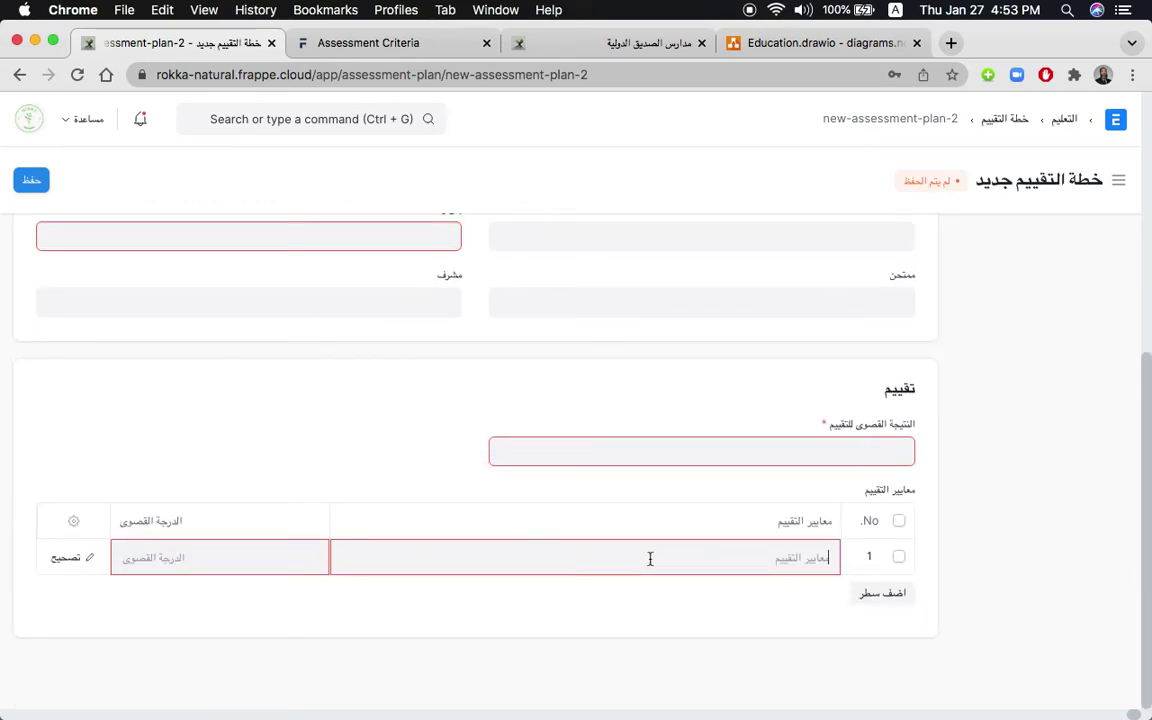
{"action": "left_click", "coordinate": [683, 556]}
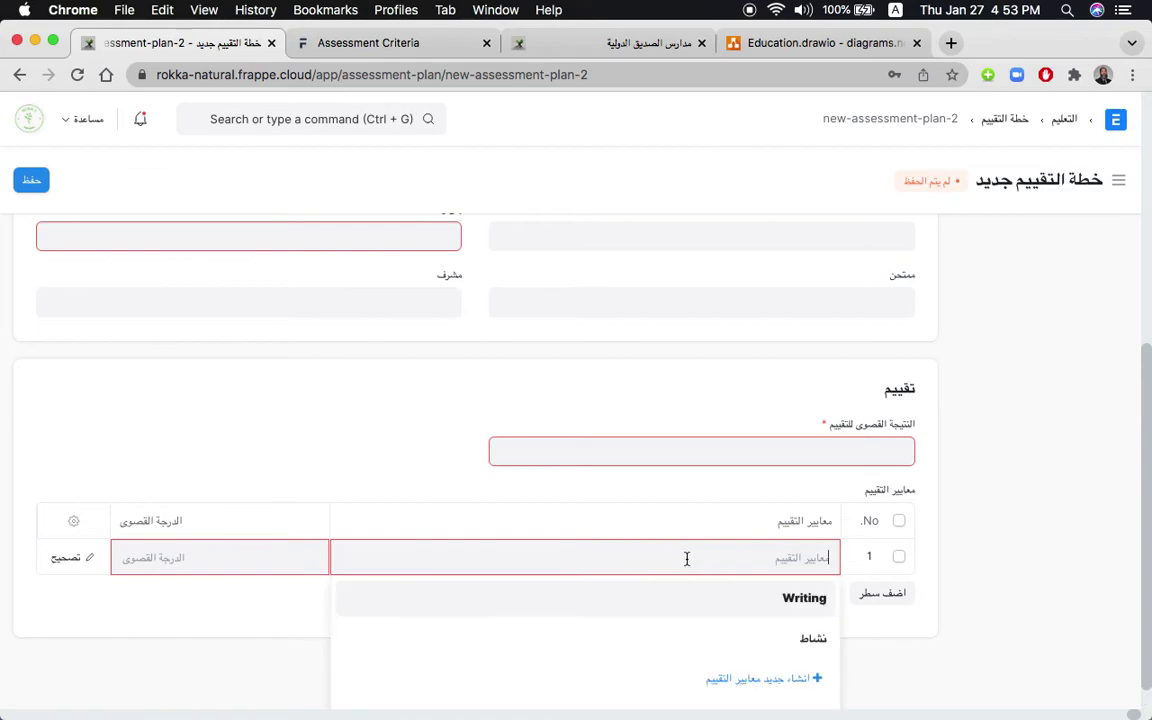
{"action": "left_click", "coordinate": [764, 602]}
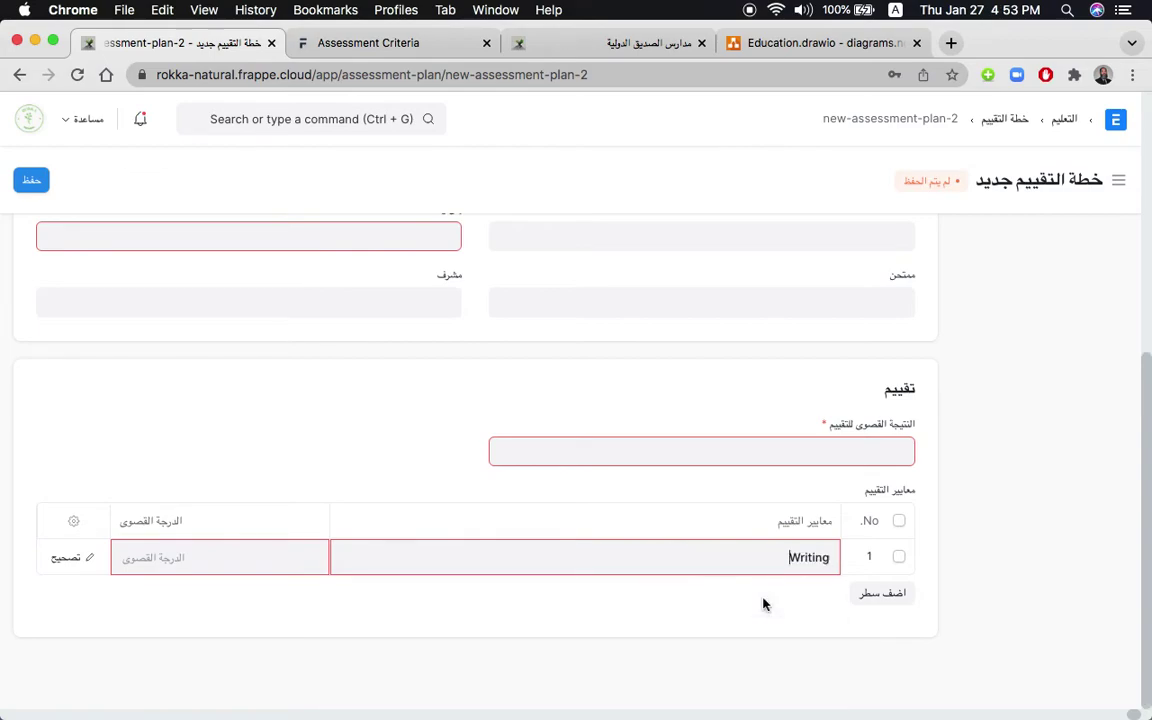
{"action": "left_click", "coordinate": [884, 597]}
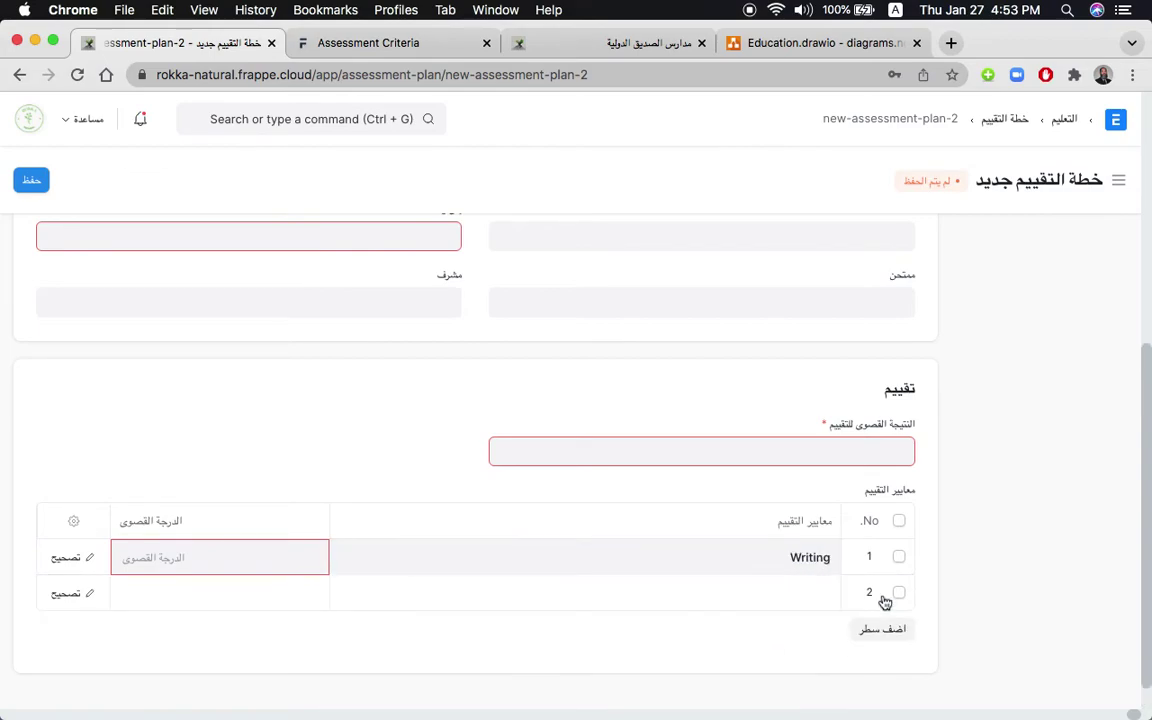
Examine the criteria offered for the second row, the maximum assessment score field and both rows' maximum score cells.
{"action": "left_click", "coordinate": [780, 598]}
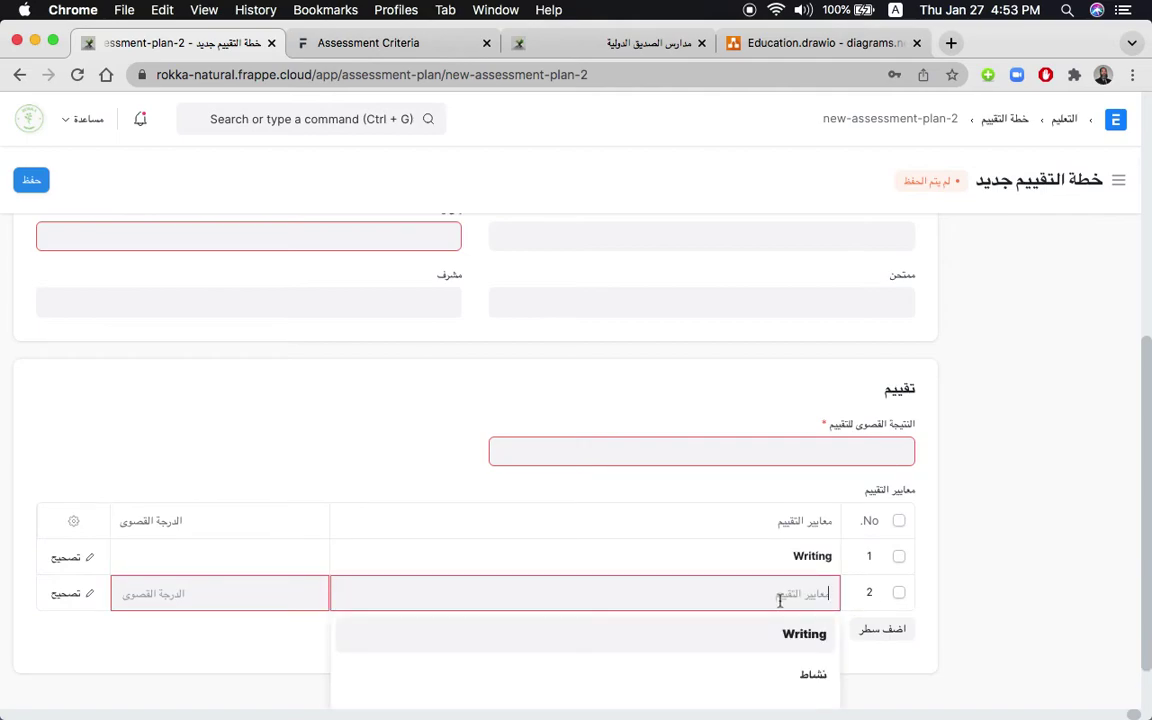
{"action": "left_click", "coordinate": [416, 442]}
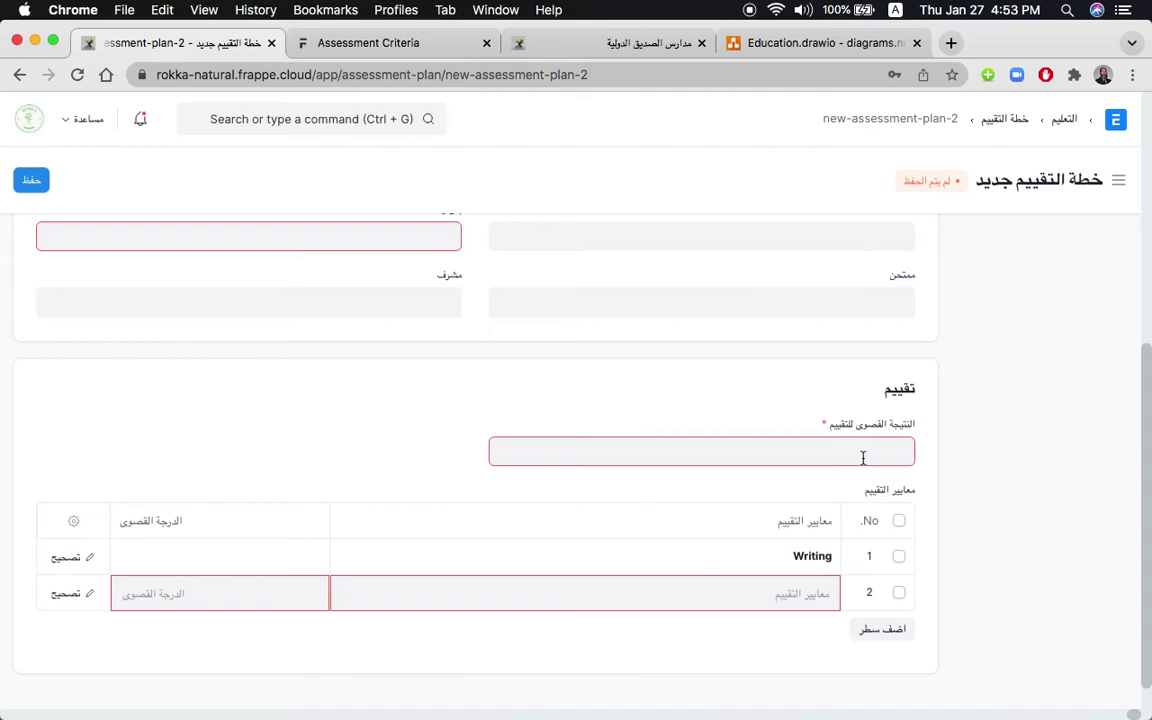
{"action": "left_click", "coordinate": [190, 557]}
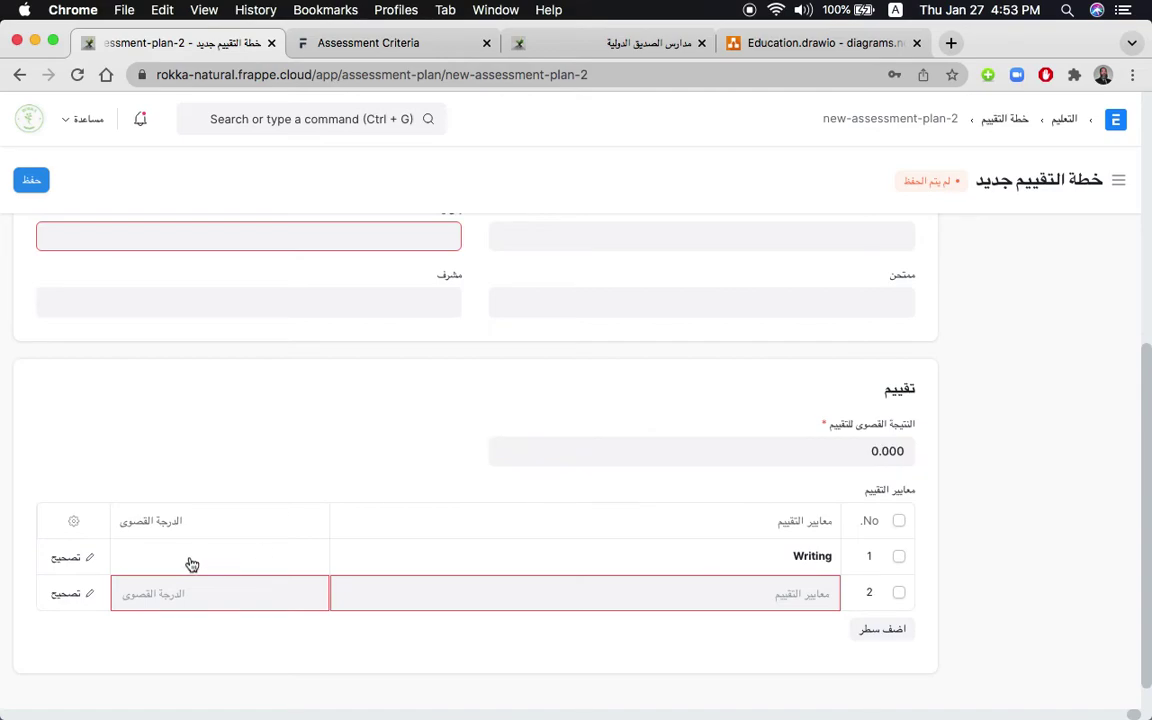
{"action": "left_click", "coordinate": [798, 452]}
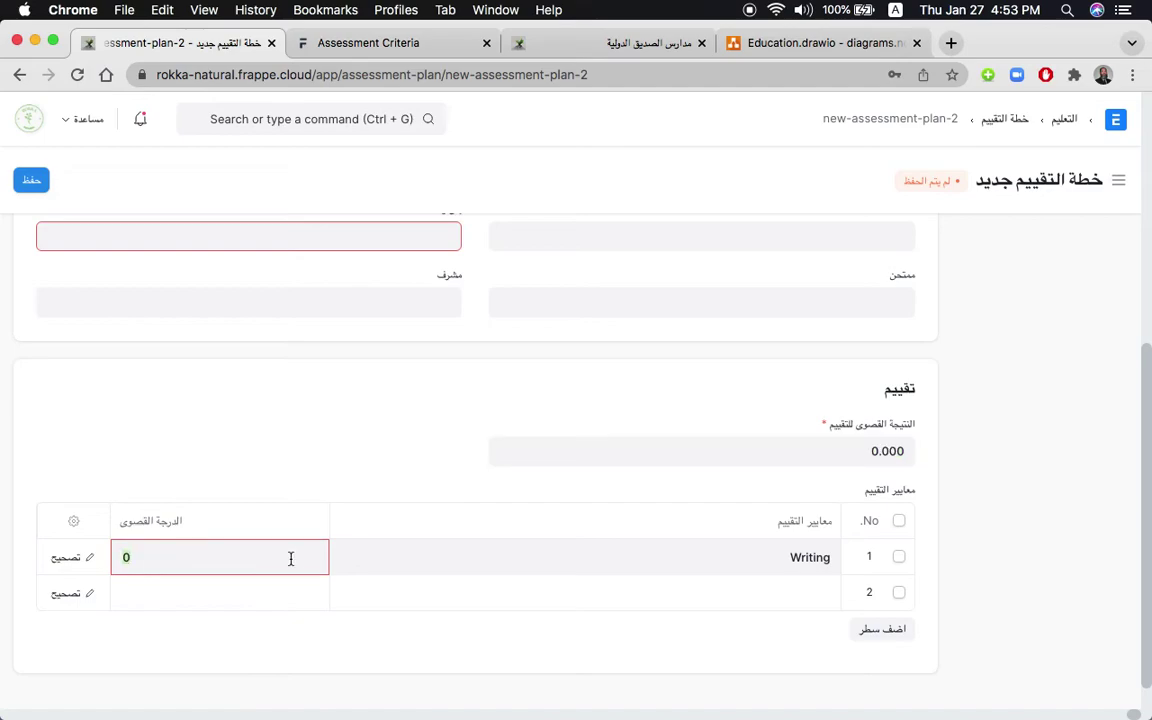
{"action": "left_click", "coordinate": [255, 598]}
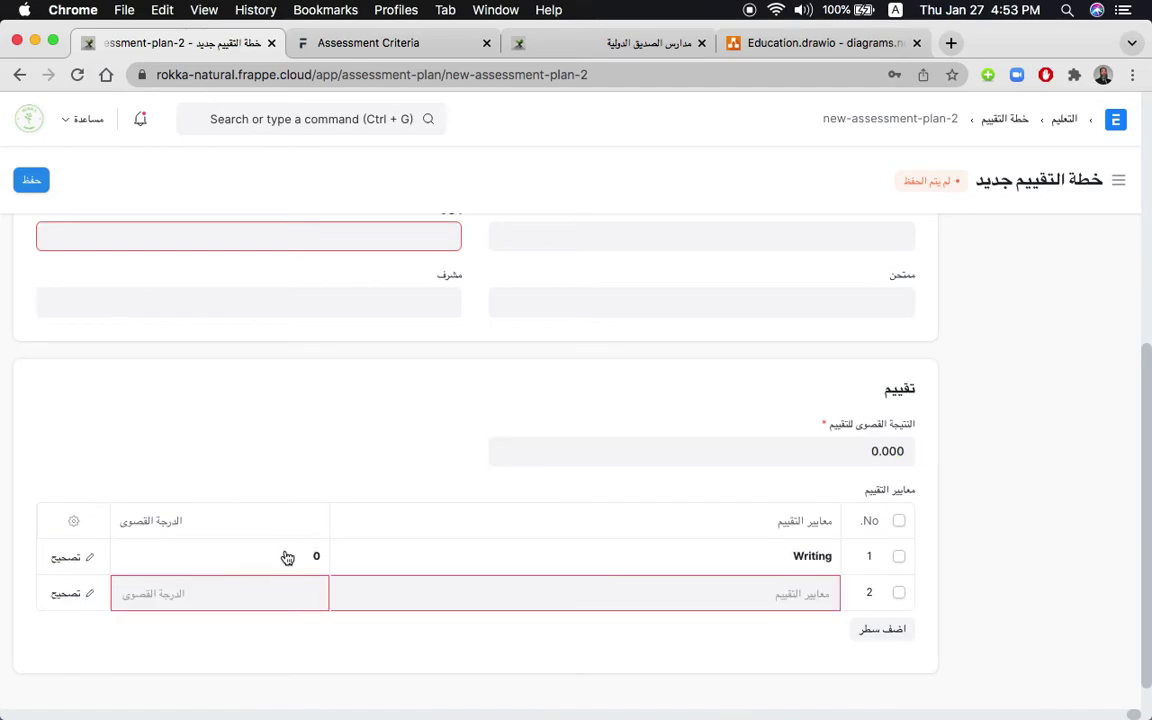
Set the plan's assessment group to "Term I (Semester 1) 22 - 2021" and go to the empty assessment name field.
{"action": "scroll", "coordinate": [285, 602], "scroll_direction": "up", "scroll_amount": 10}
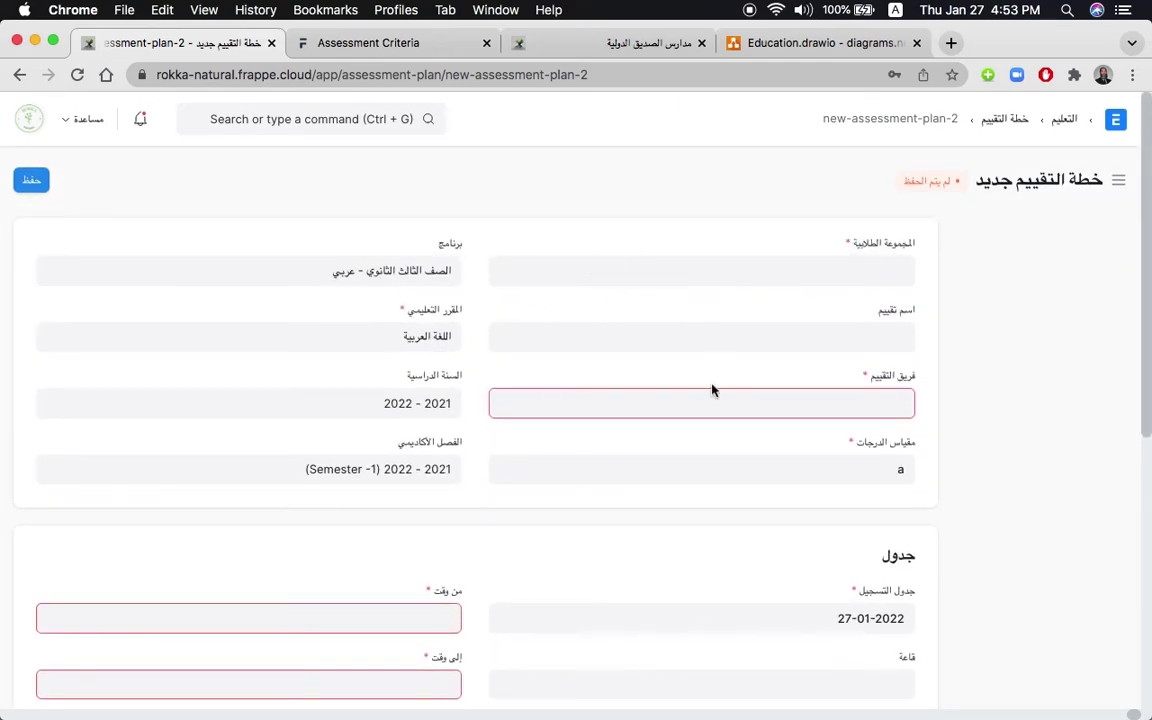
{"action": "left_click", "coordinate": [698, 408]}
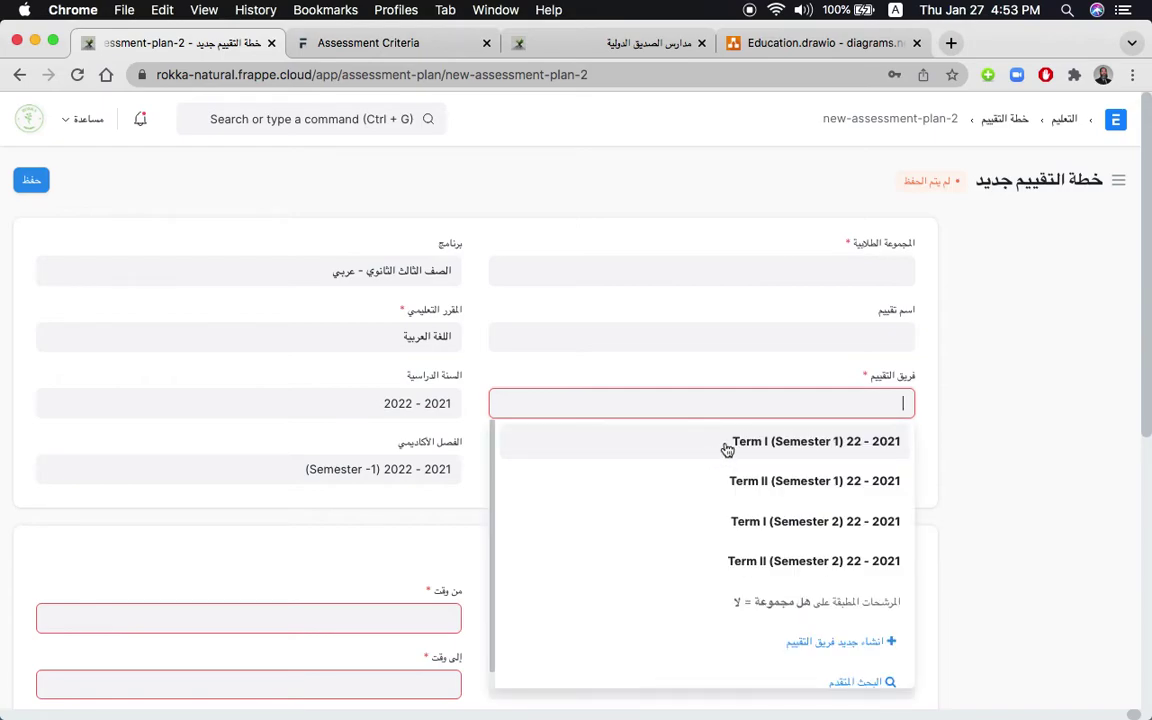
{"action": "left_click", "coordinate": [728, 442]}
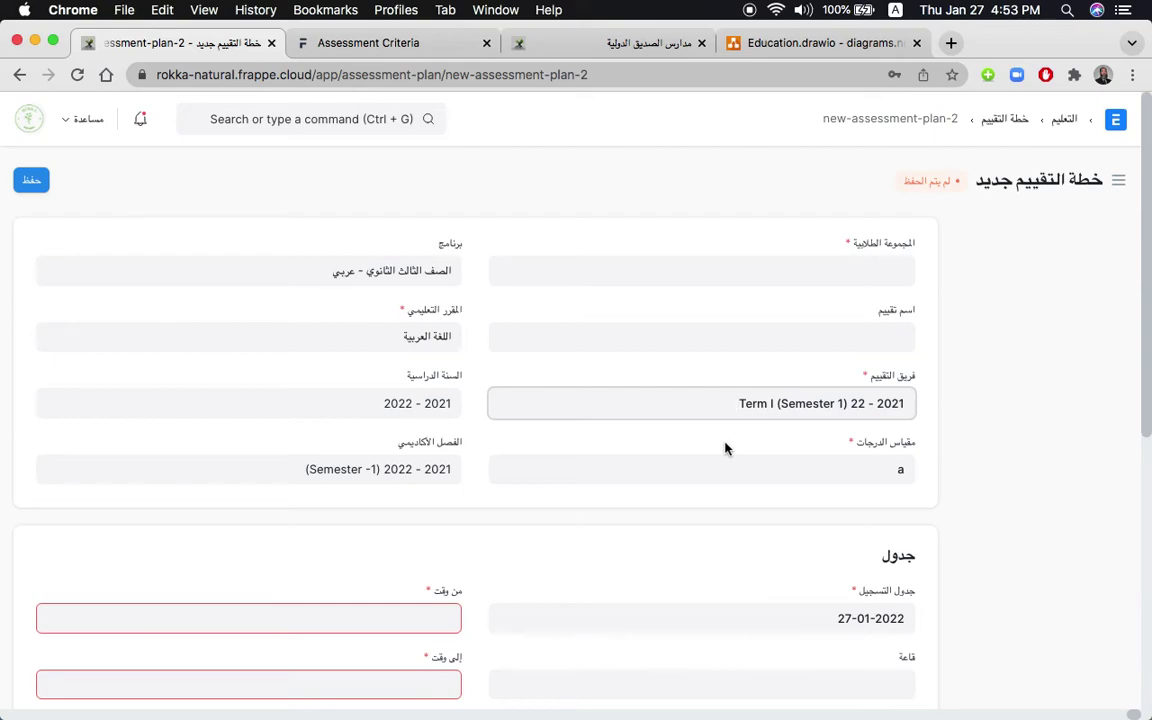
{"action": "left_click", "coordinate": [884, 341]}
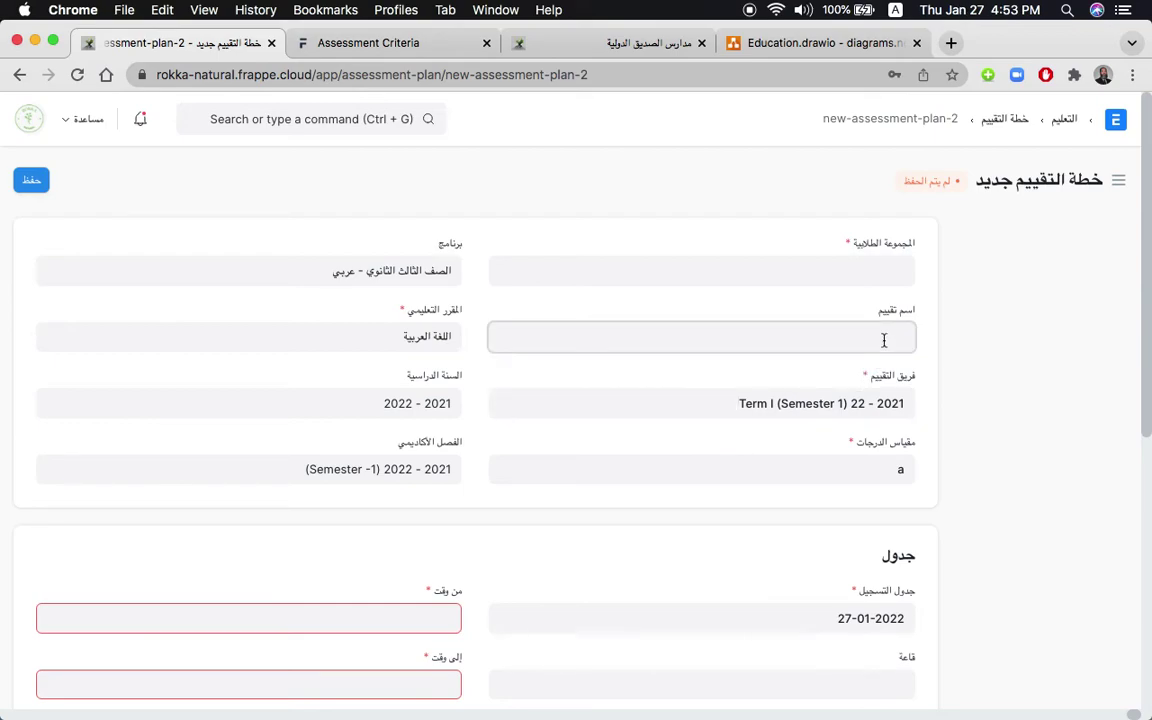
Leave the plan unsaved and start a new assessment result from the education module's assessment results list.
{"action": "left_click", "coordinate": [1064, 122]}
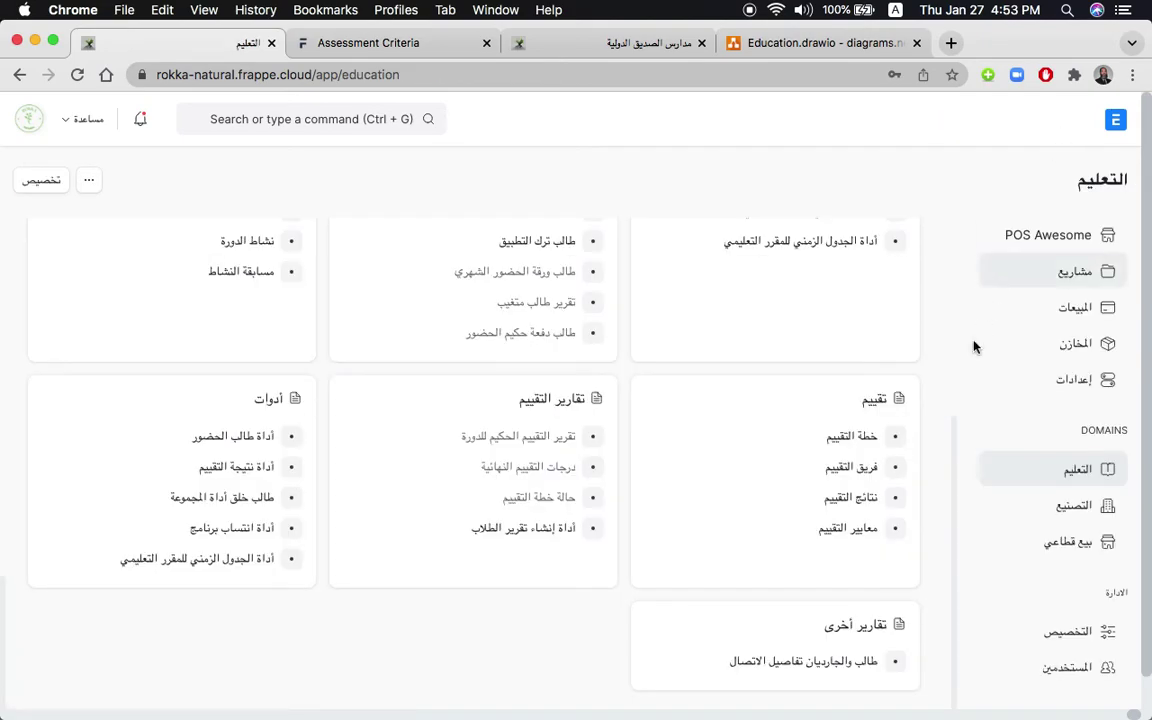
{"action": "scroll", "coordinate": [967, 360], "scroll_direction": "down", "scroll_amount": 1}
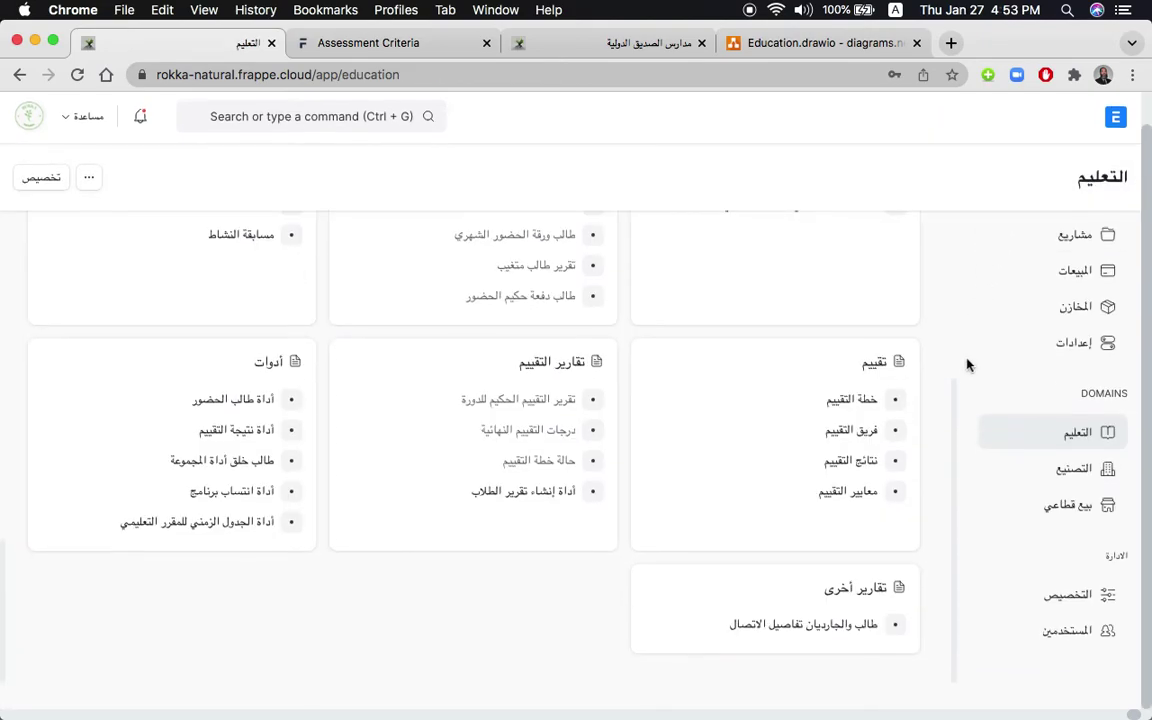
{"action": "left_click", "coordinate": [843, 473]}
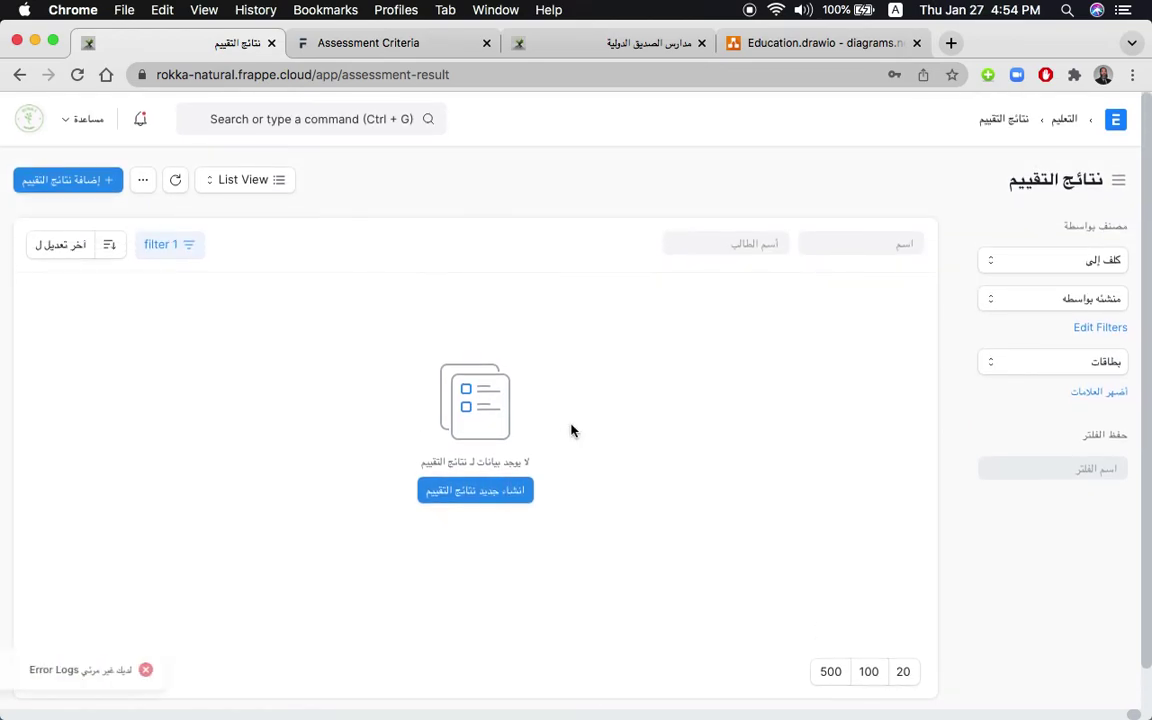
{"action": "left_click", "coordinate": [487, 494]}
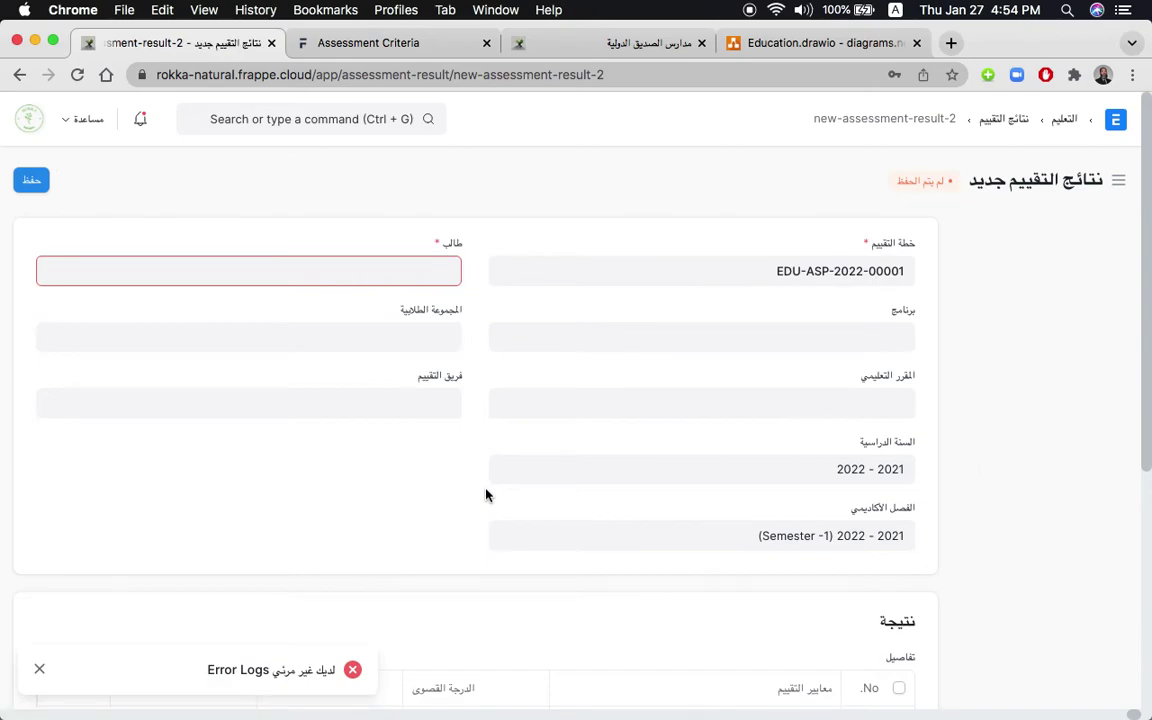
Check the assessment plans offered for the new result, select the first listed student, and review the result details table.
{"action": "left_click", "coordinate": [831, 279]}
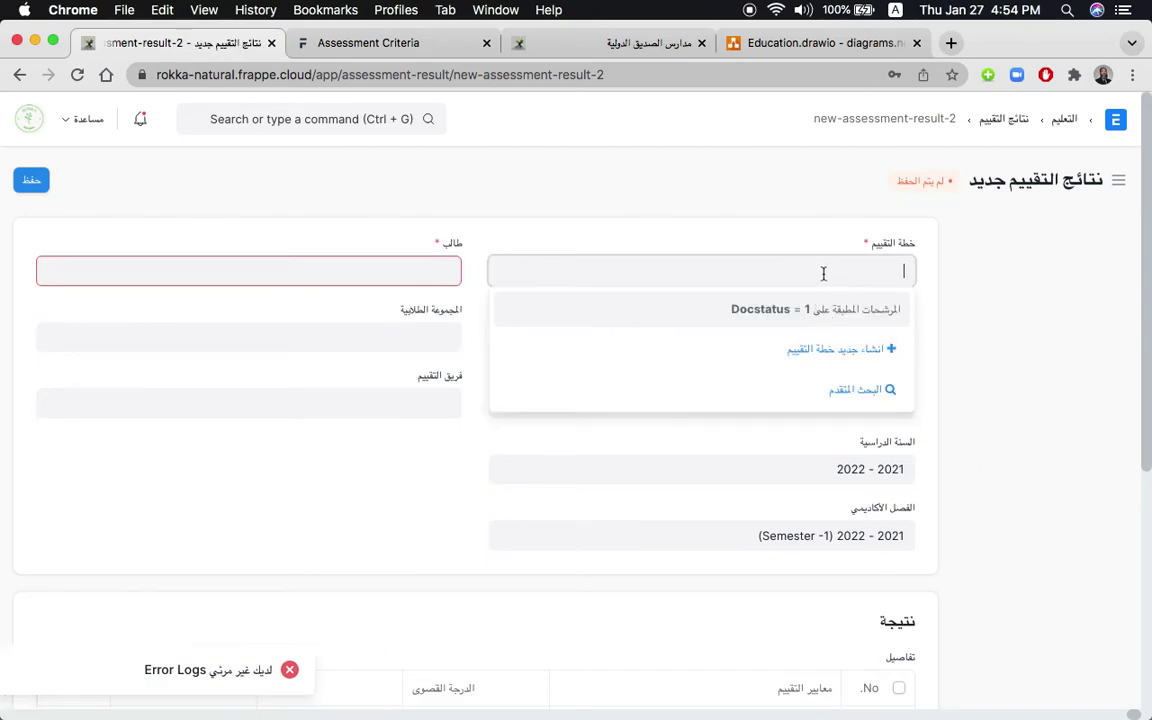
{"action": "left_click", "coordinate": [430, 271]}
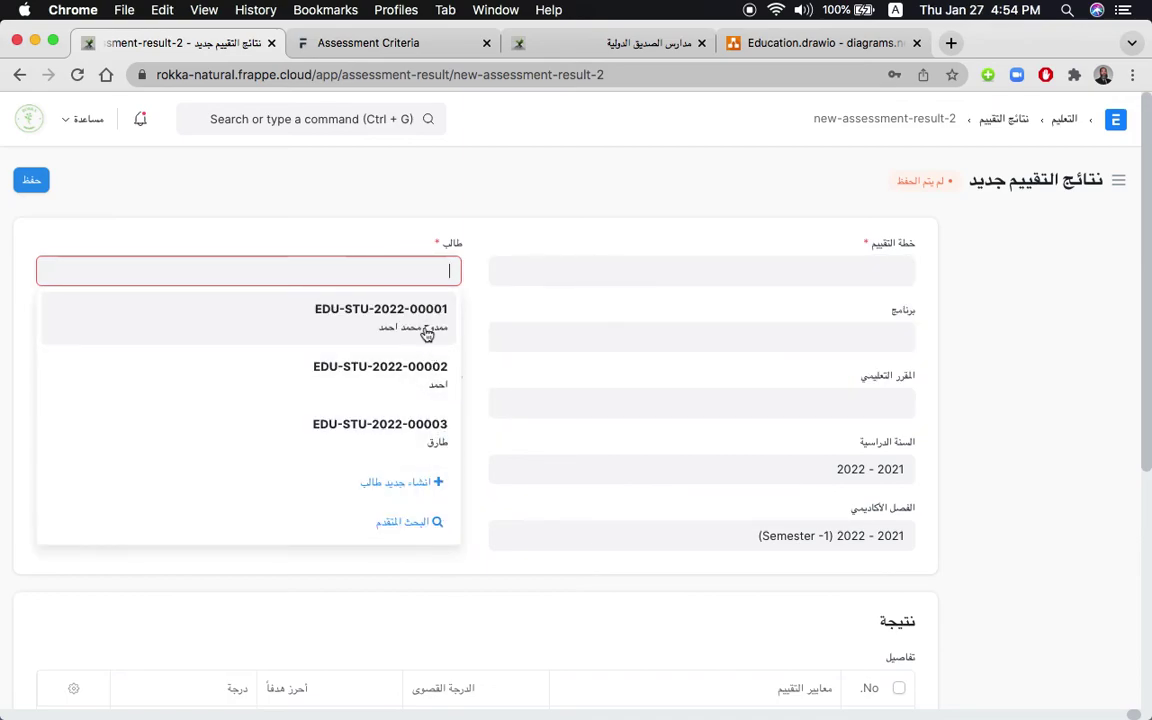
{"action": "left_click", "coordinate": [426, 333]}
{"action": "scroll", "coordinate": [532, 617], "scroll_direction": "down", "scroll_amount": 5}
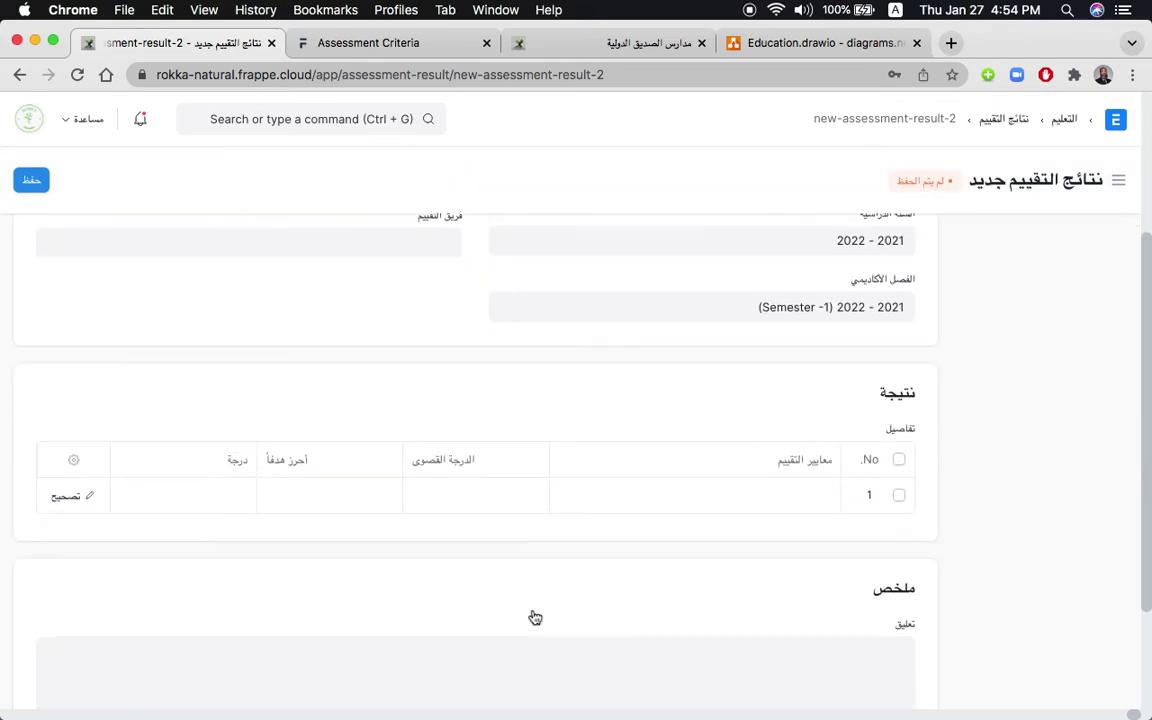
{"action": "scroll", "coordinate": [532, 615], "scroll_direction": "down", "scroll_amount": 3}
{"action": "scroll", "coordinate": [533, 612], "scroll_direction": "up", "scroll_amount": 5}
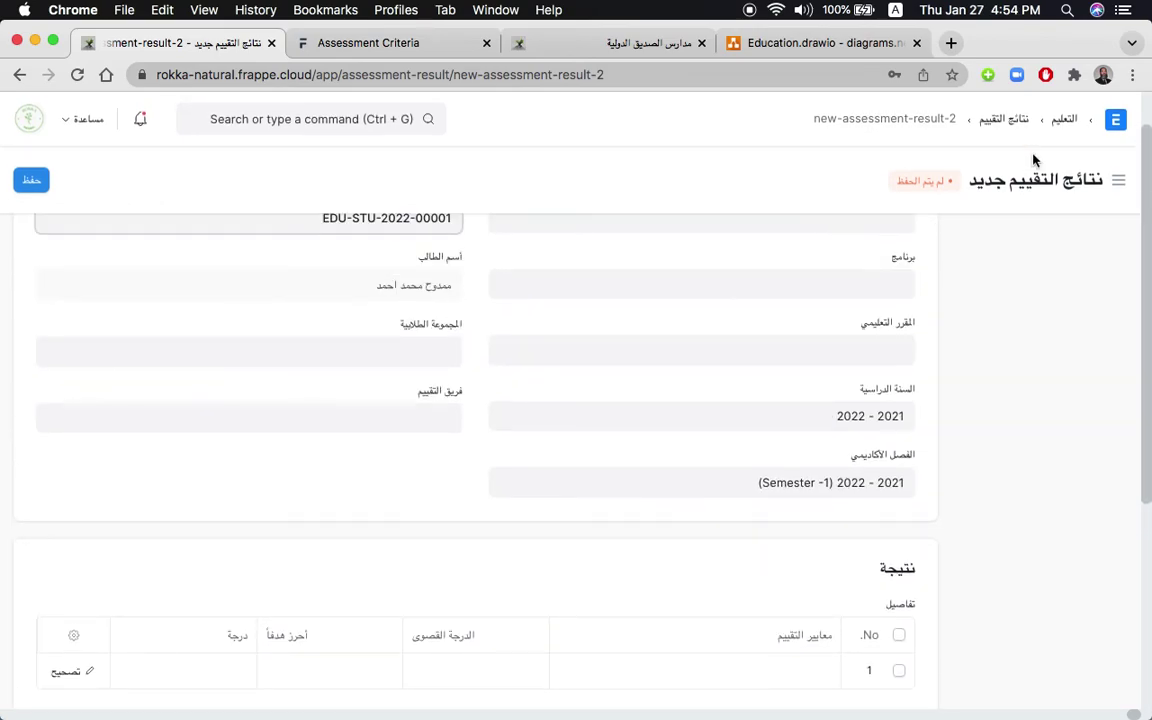
Return to the education module and consult the English screenshot of its menu in Preview, ending back in Chrome.
{"action": "left_click", "coordinate": [1064, 120]}
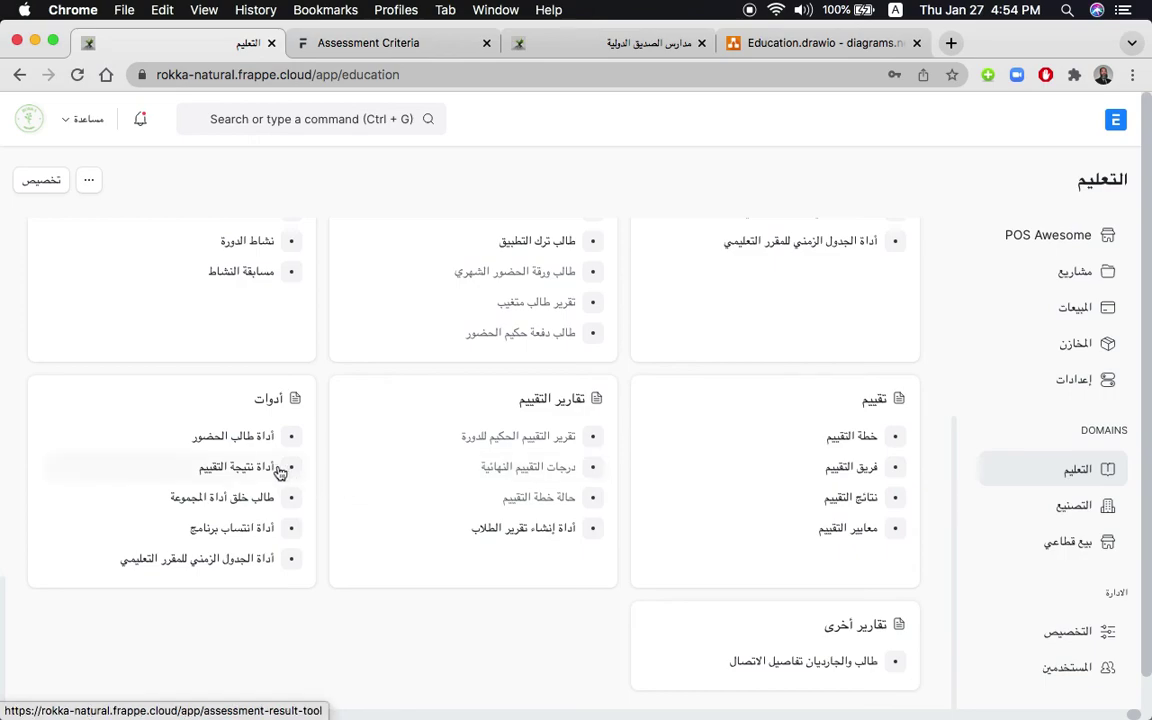
{"action": "left_click", "coordinate": [15, 424]}
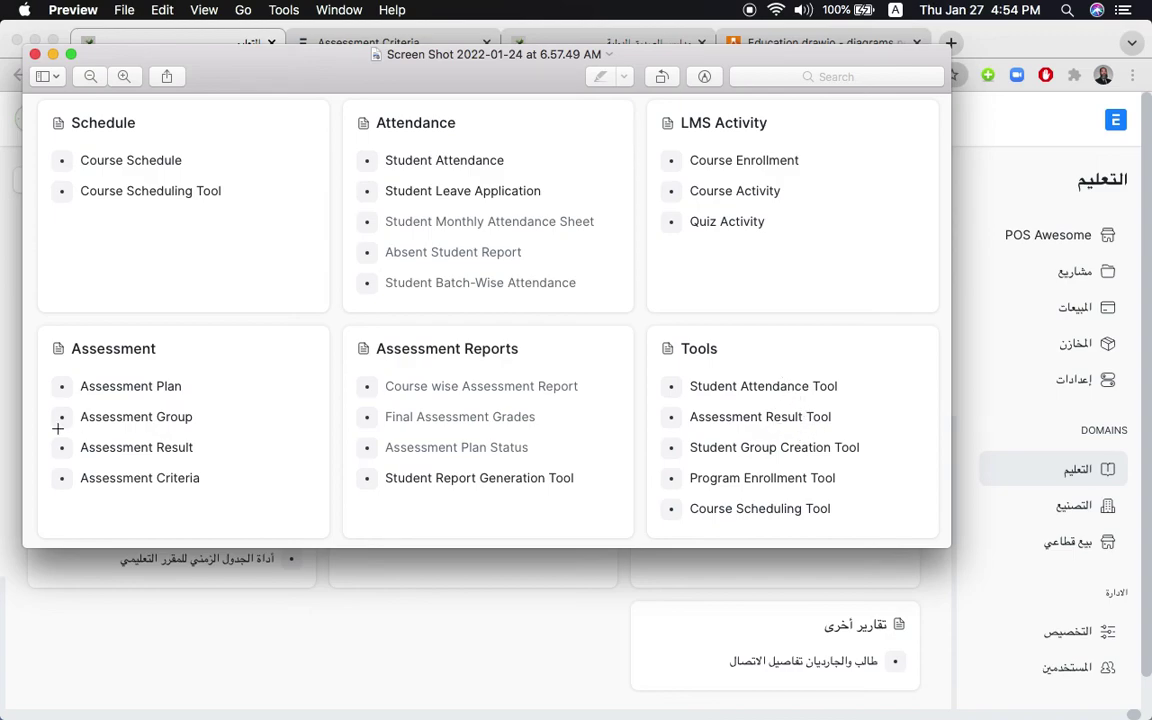
{"action": "mouse_move", "coordinate": [8, 360]}
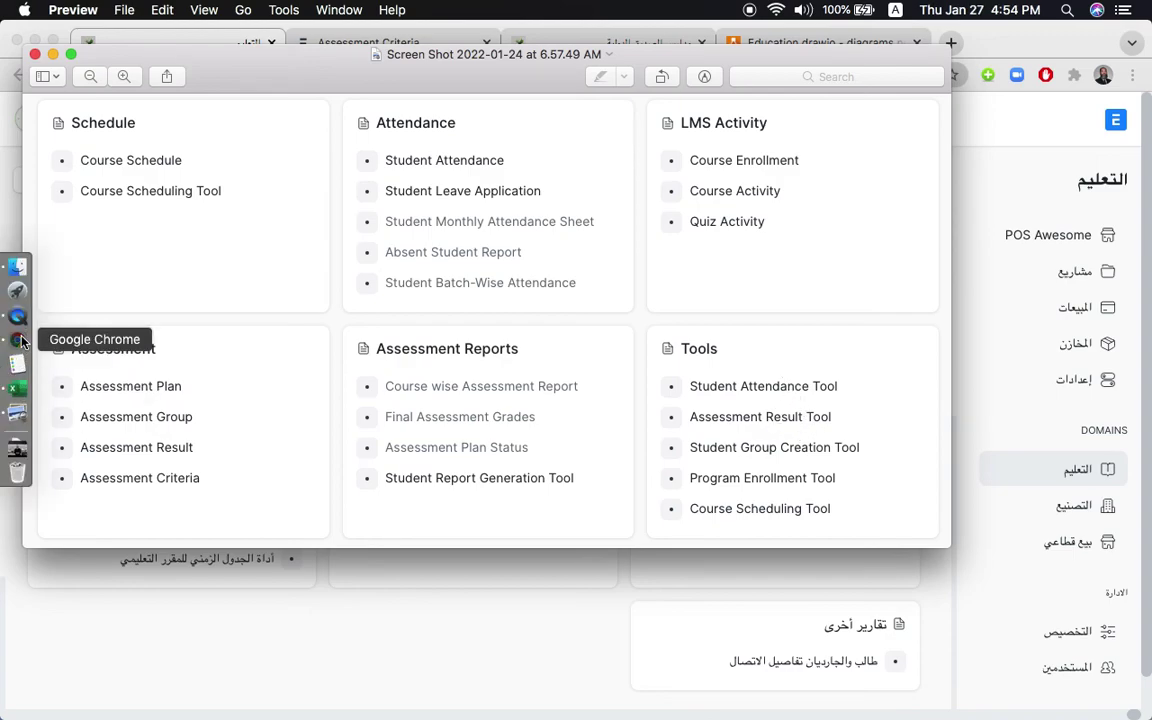
{"action": "left_click", "coordinate": [20, 341]}
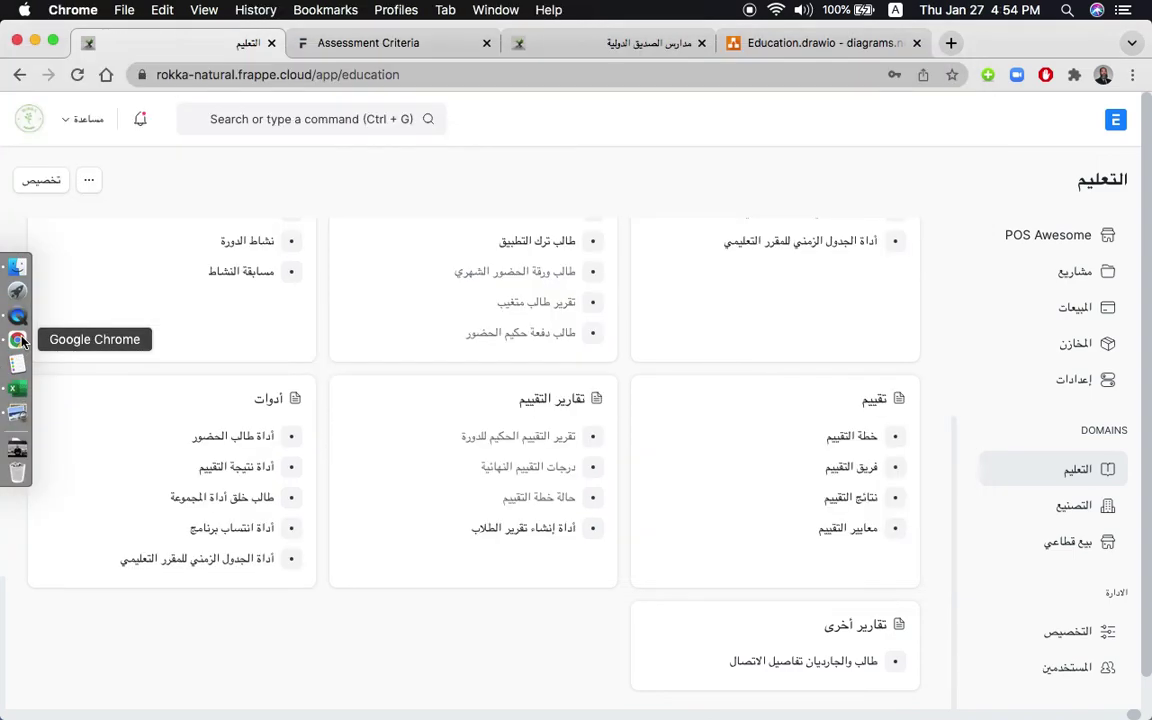
Open the Assessment Result Tool and check which assessment plans it offers without choosing one.
{"action": "left_click", "coordinate": [243, 470]}
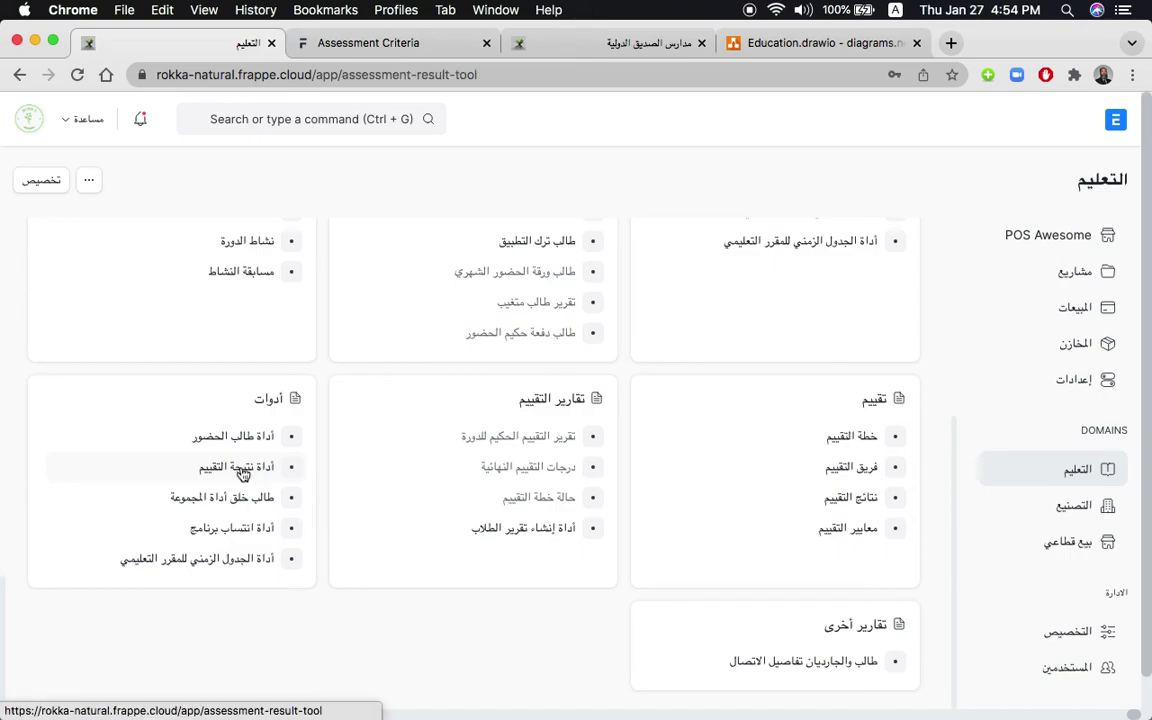
{"action": "left_click", "coordinate": [839, 273]}
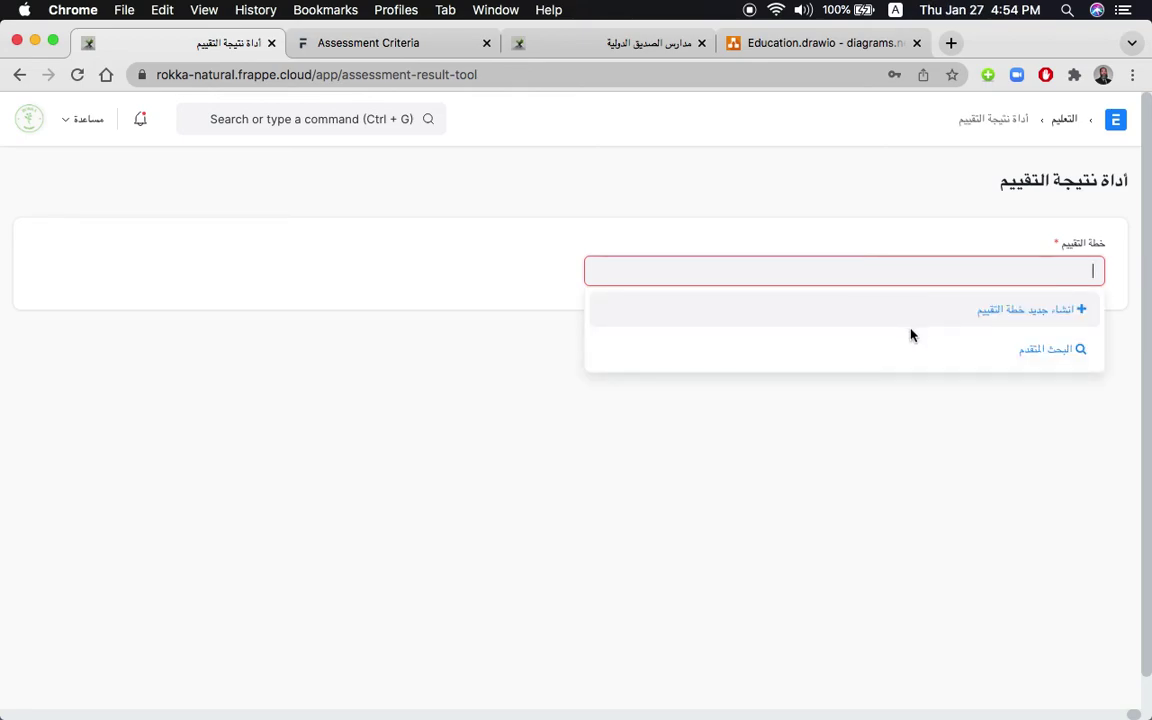
{"action": "left_click", "coordinate": [893, 458]}
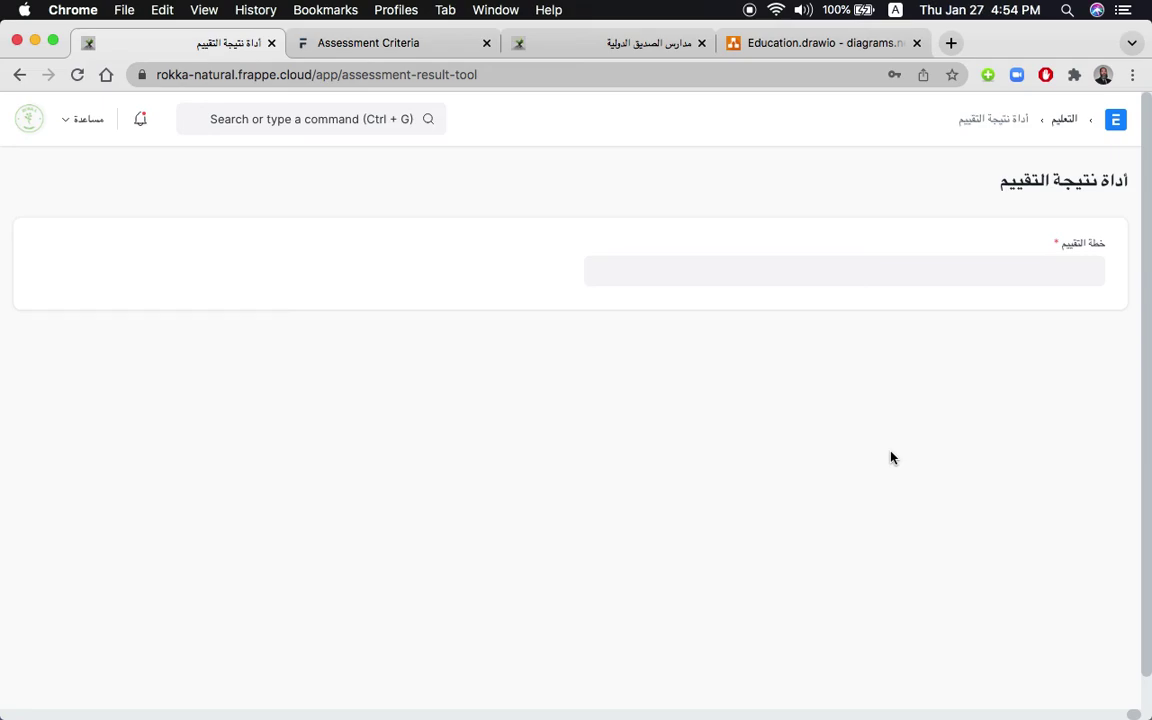
Revisit the assessment results list from the education module and return to the module page.
{"action": "left_click", "coordinate": [1065, 119]}
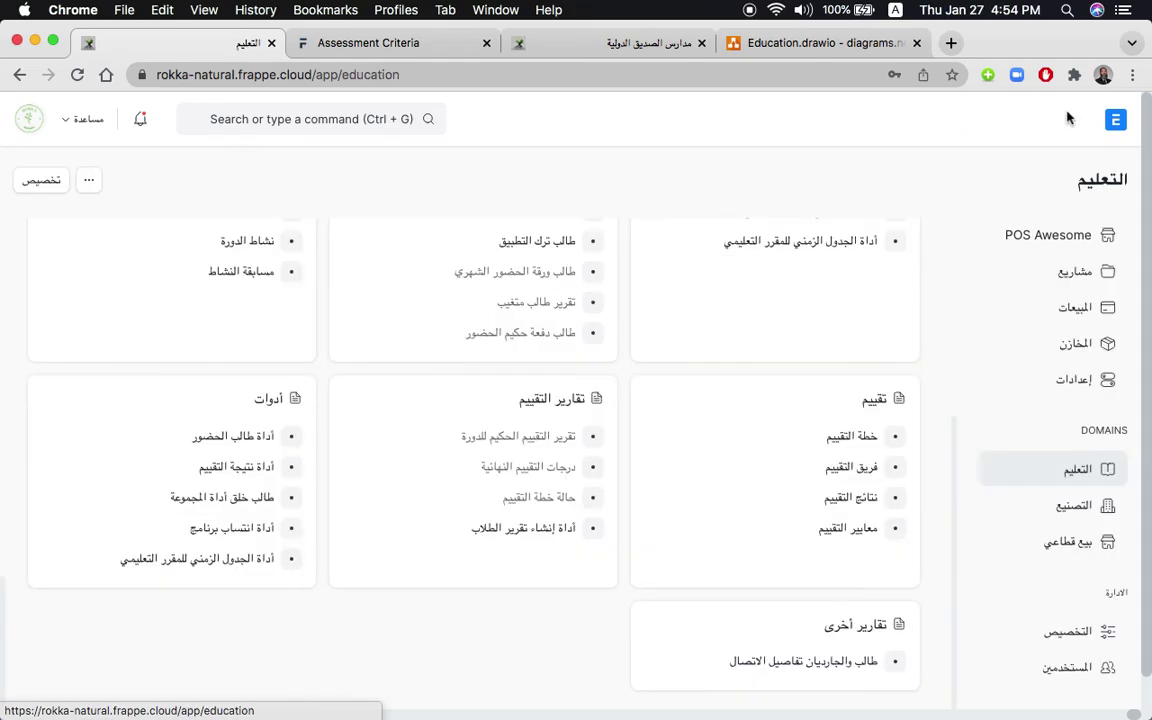
{"action": "left_click", "coordinate": [855, 500]}
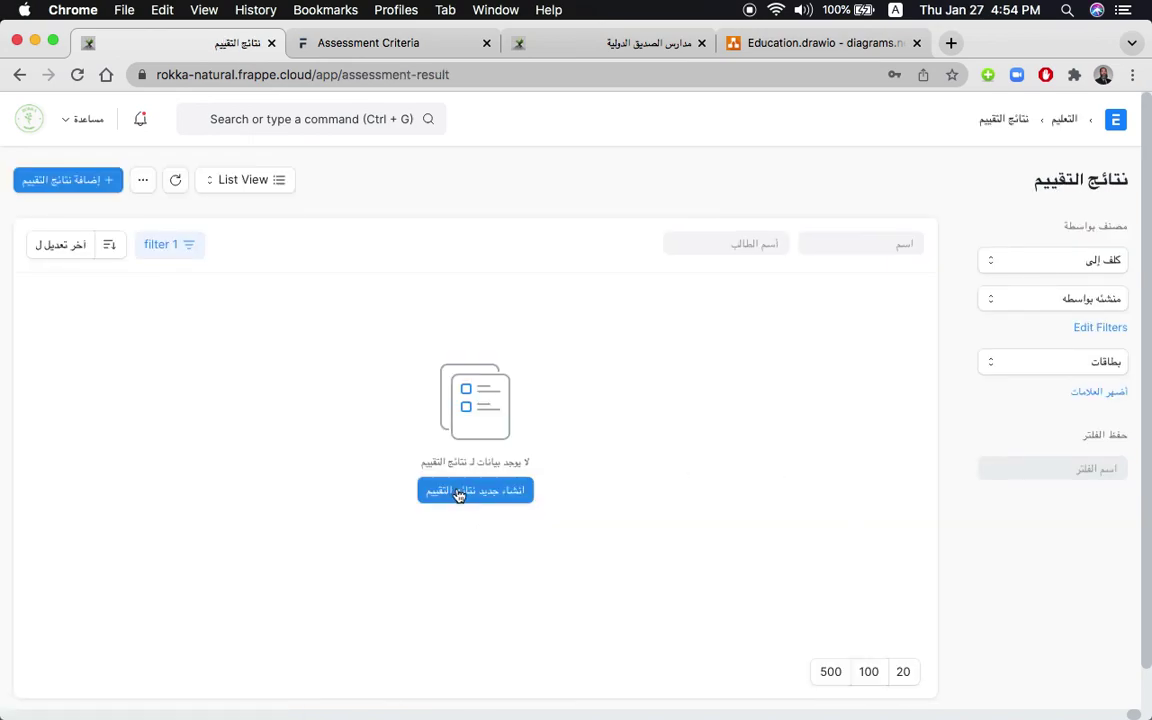
{"action": "left_click", "coordinate": [1067, 120]}
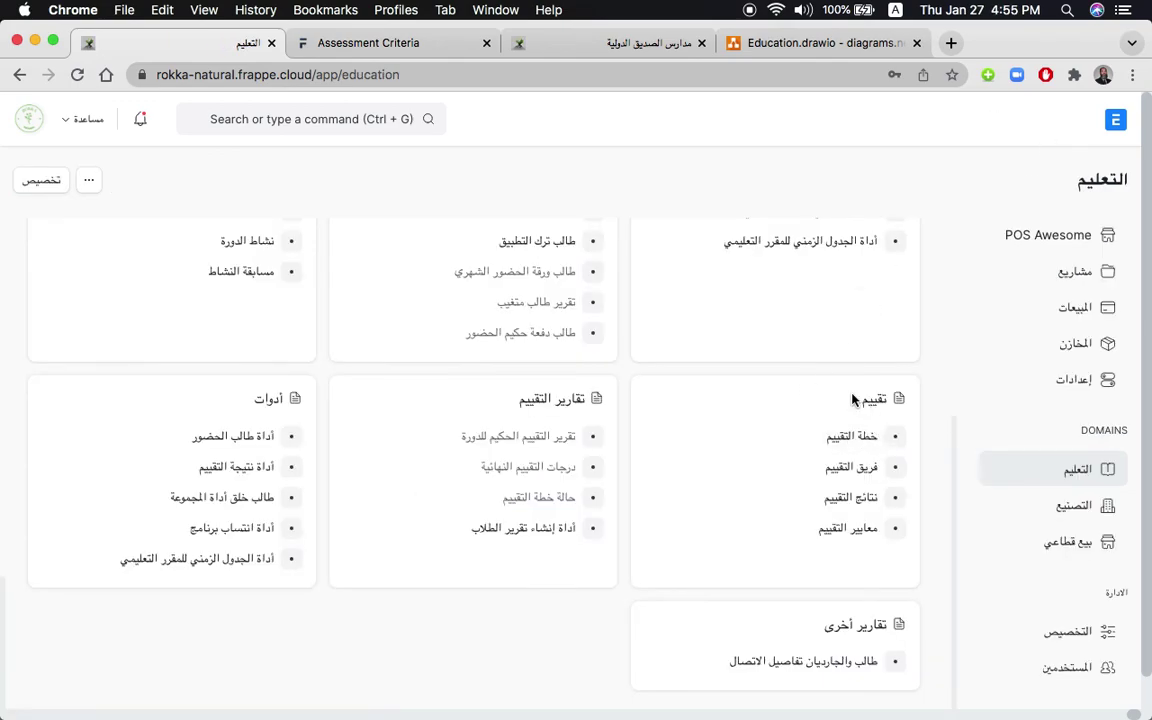